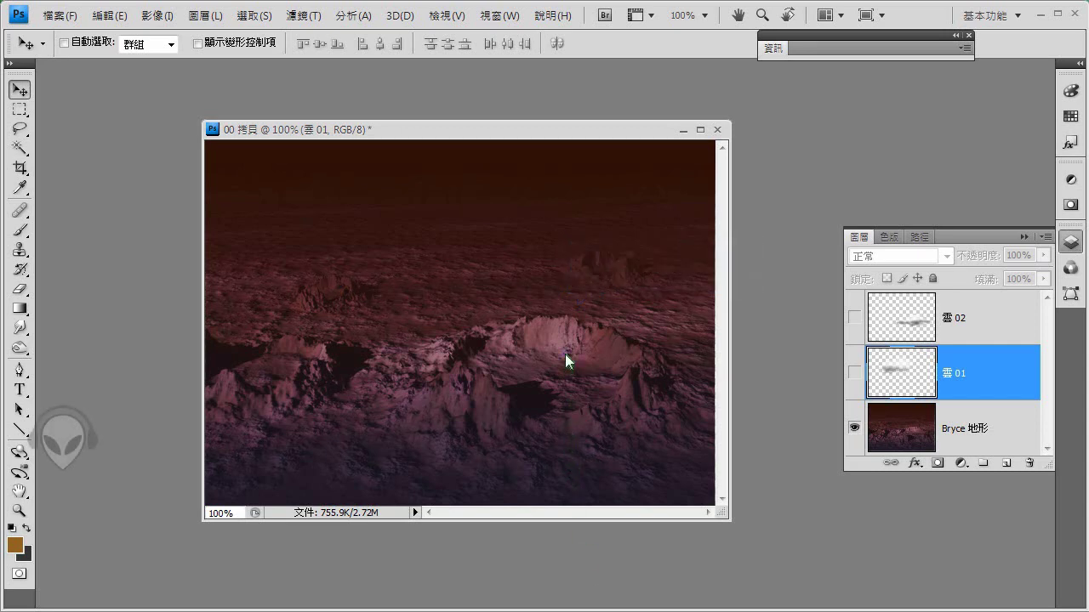
Show the 雲 01 and 雲 02 cloud layers and confirm the 600 × 430 canvas in the Info readout
{"action": "left_click", "coordinate": [854, 372]}
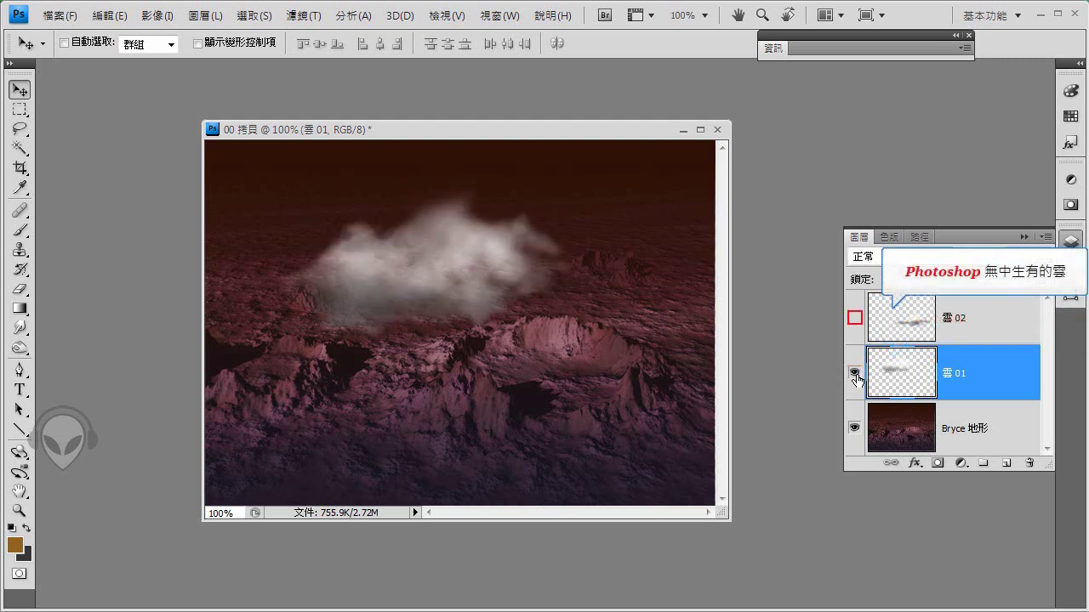
{"action": "left_click", "coordinate": [855, 320]}
{"action": "key", "text": "ctrl+a"}
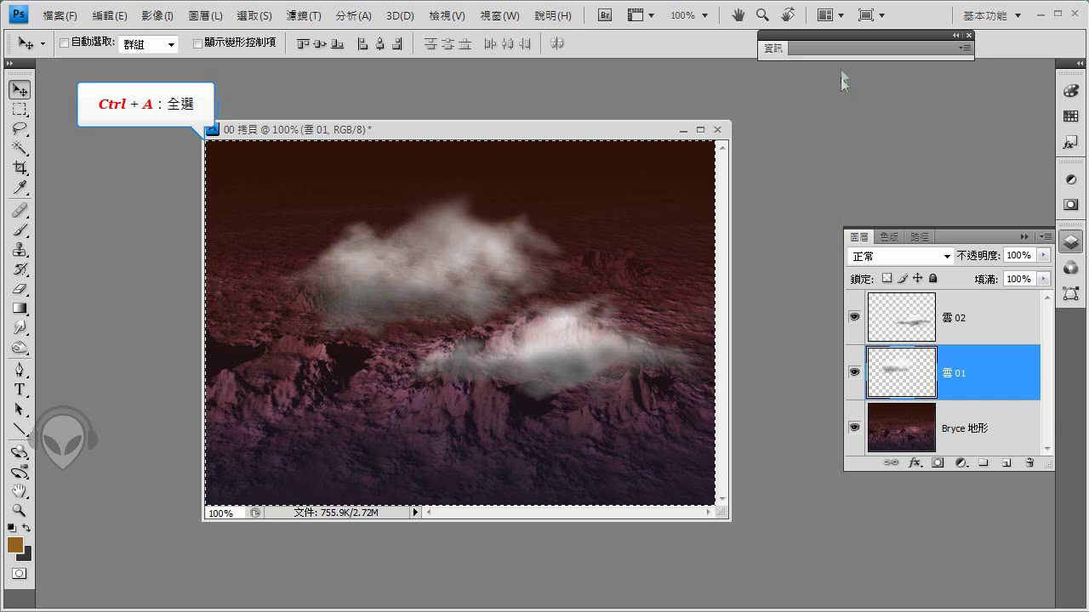
{"action": "left_click", "coordinate": [840, 44]}
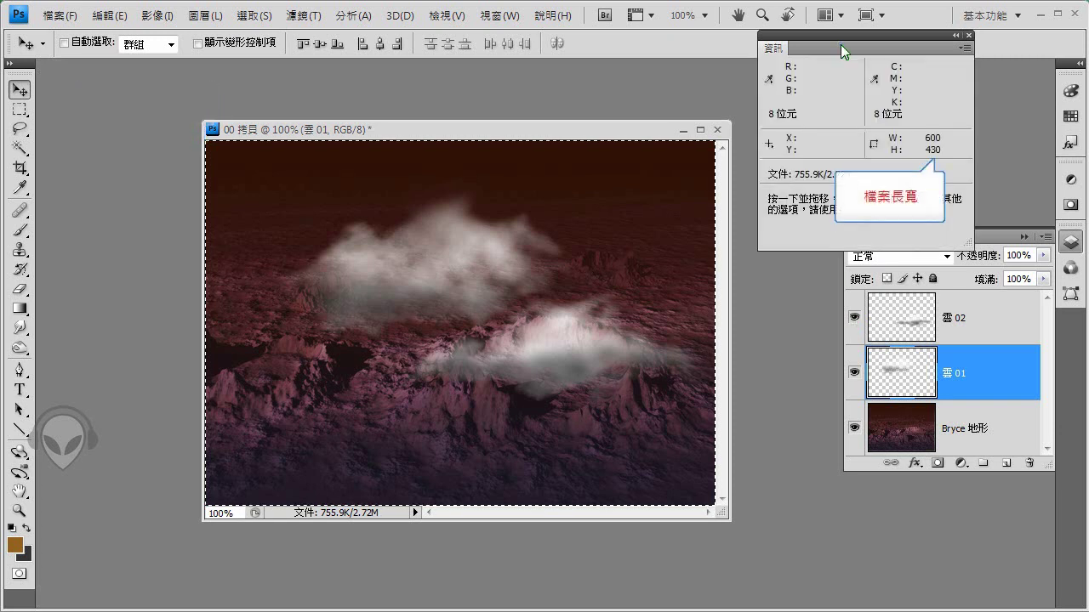
{"action": "left_click", "coordinate": [890, 45]}
{"action": "key", "text": "ctrl+s"}
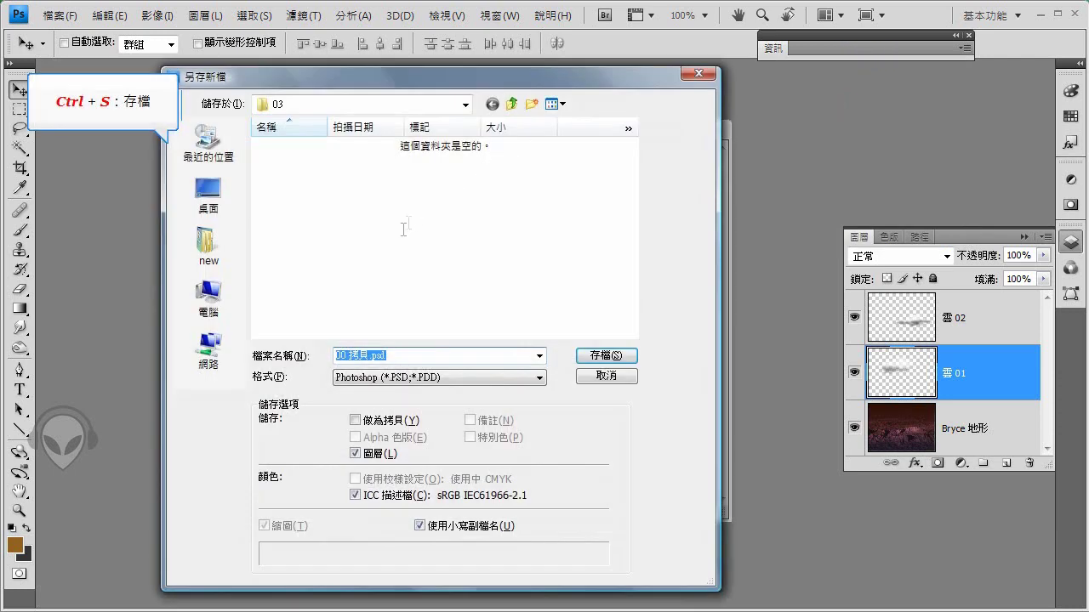
Save the image as 03.01.psd with Maximize Compatibility kept on
{"action": "left_click_drag", "start_coordinate": [370, 356], "coordinate": [319, 358]}
{"action": "type", "text": "03.01"}
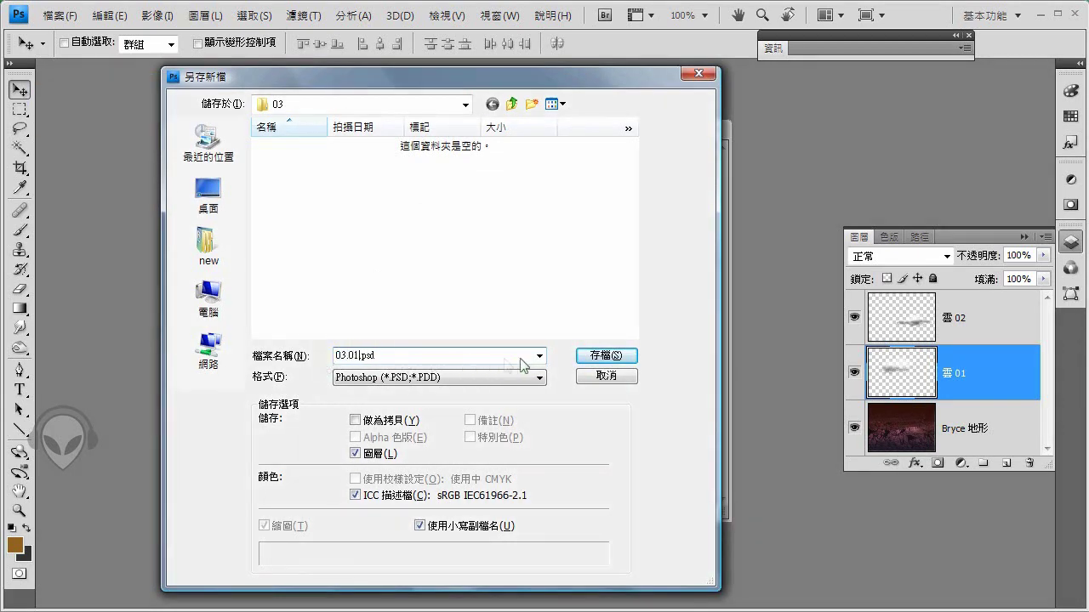
{"action": "left_click", "coordinate": [580, 357]}
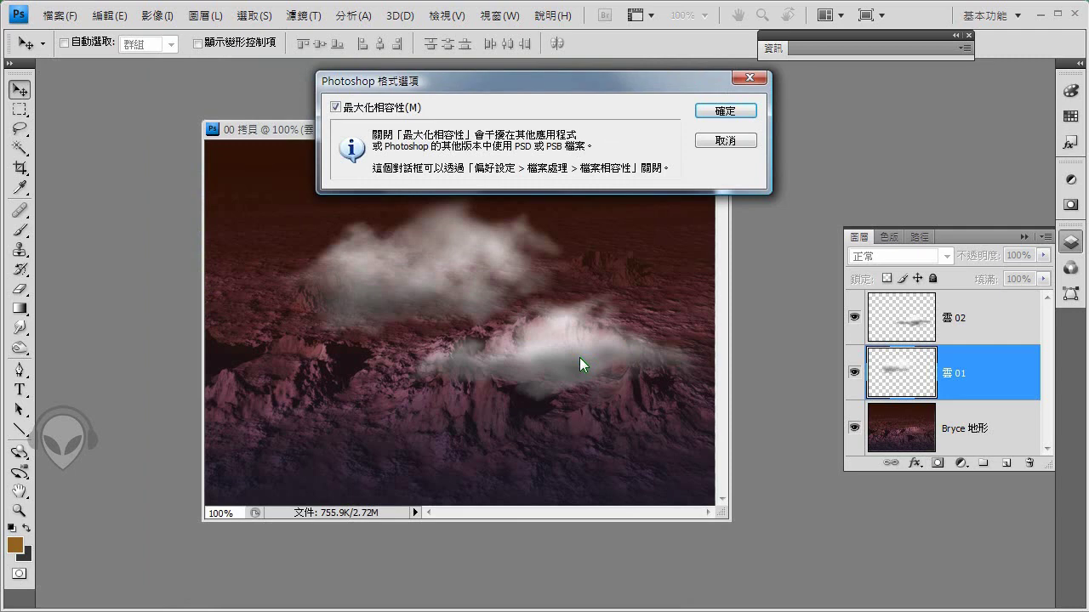
{"action": "left_click", "coordinate": [722, 112]}
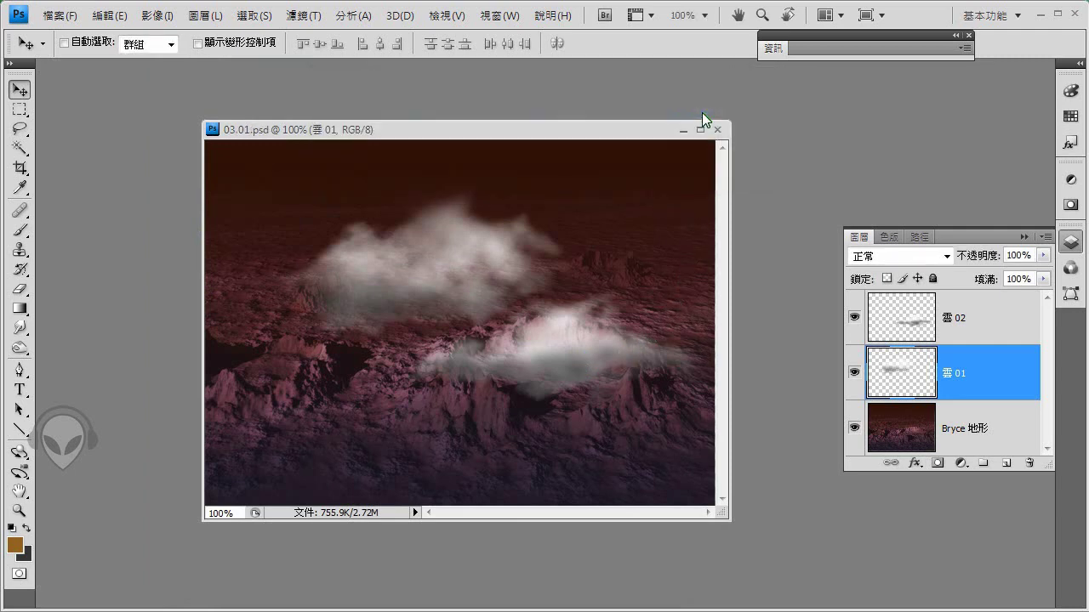
{"action": "key", "text": "alt+Tab"}
{"action": "key", "text": "alt+Tab"}
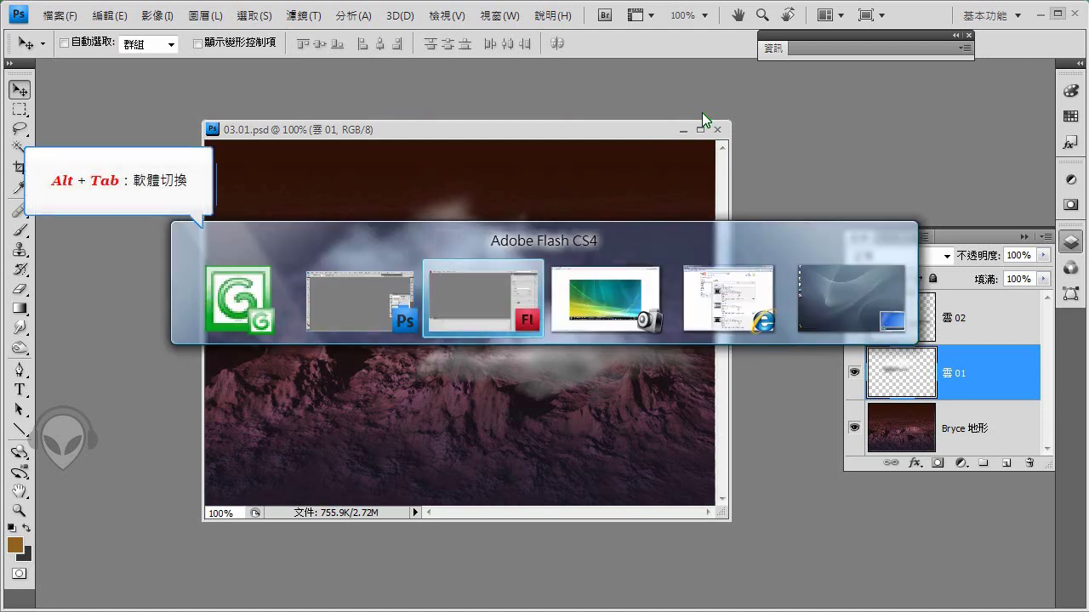
In Flash, create a new Flash File (ActionScript 2.0) document, 未命名-2
{"action": "left_click", "coordinate": [471, 288]}
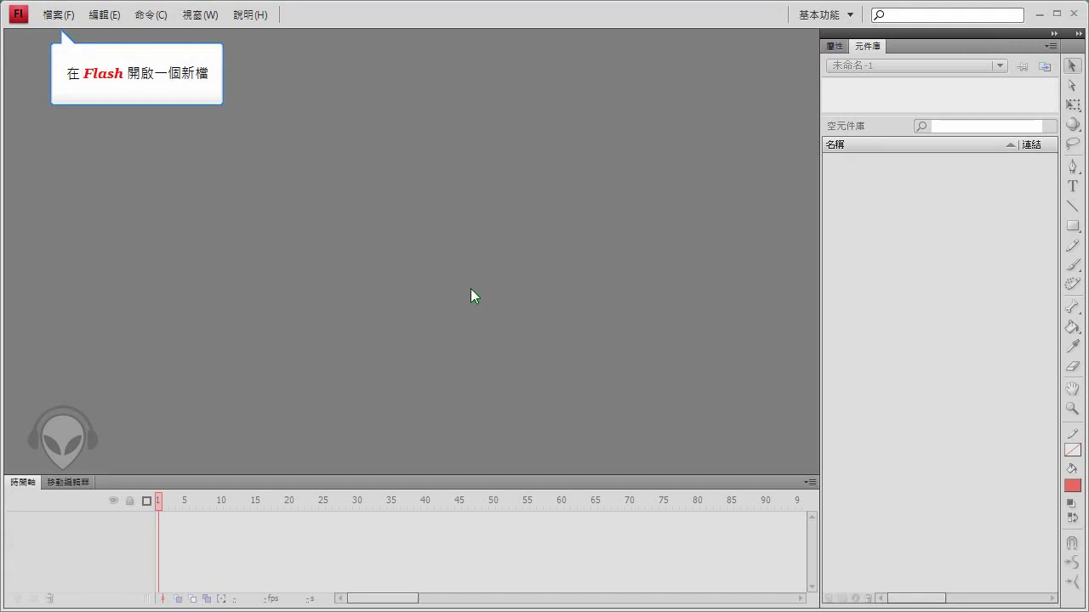
{"action": "left_click", "coordinate": [70, 16]}
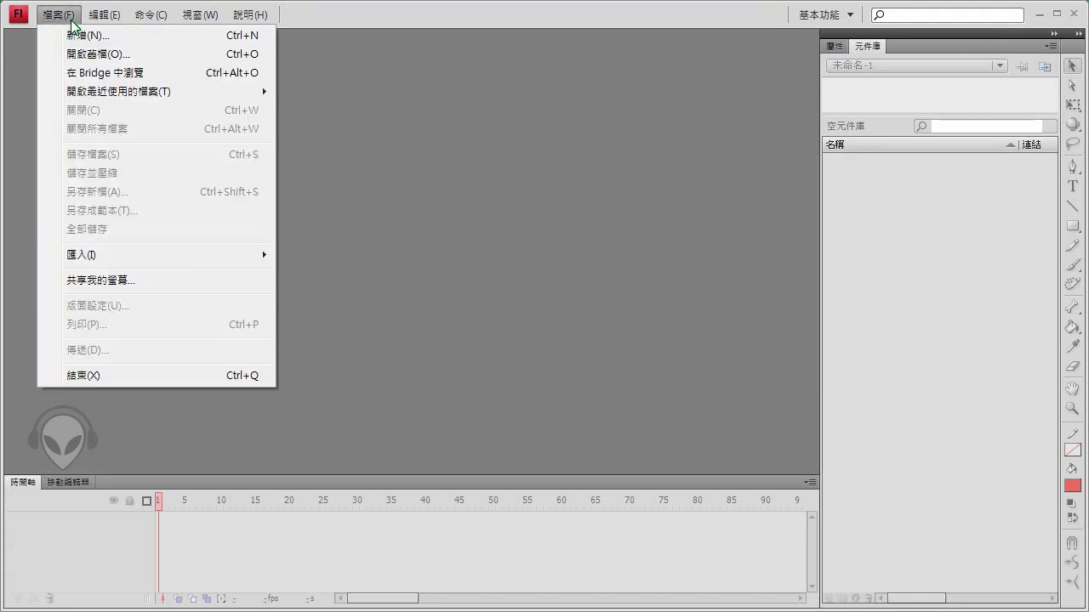
{"action": "left_click", "coordinate": [129, 37]}
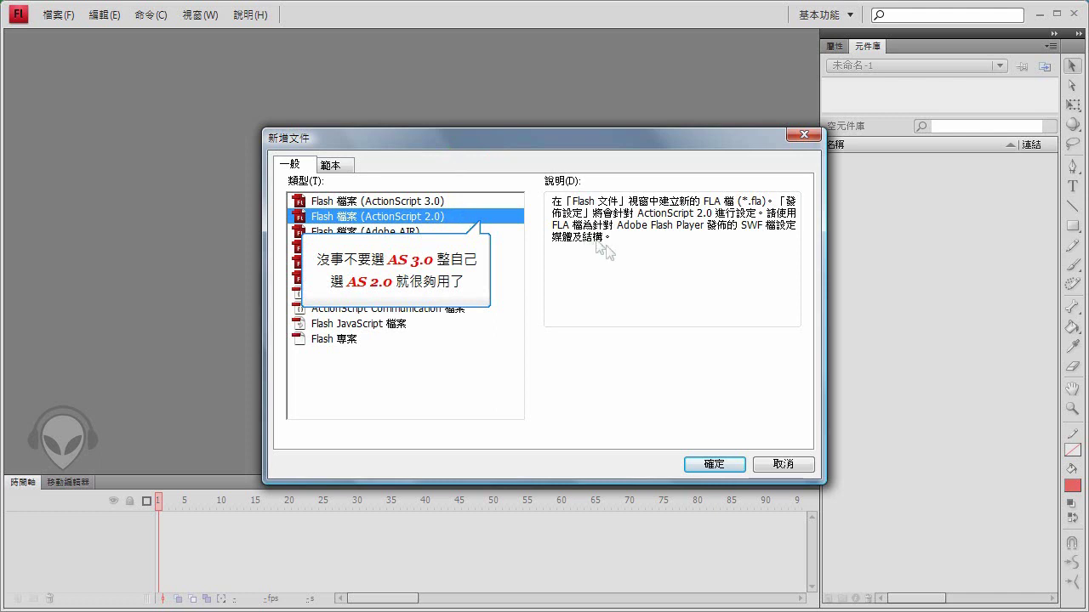
{"action": "left_click", "coordinate": [706, 463]}
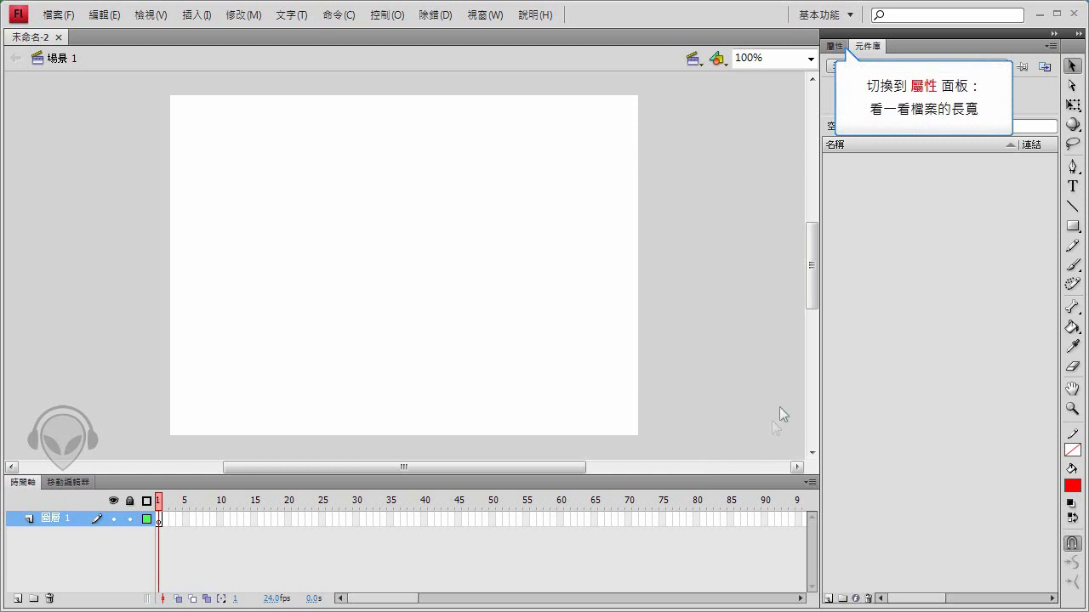
Check in Properties that the stage is 550 × 400 pixels at 24 fps
{"action": "left_click", "coordinate": [834, 47]}
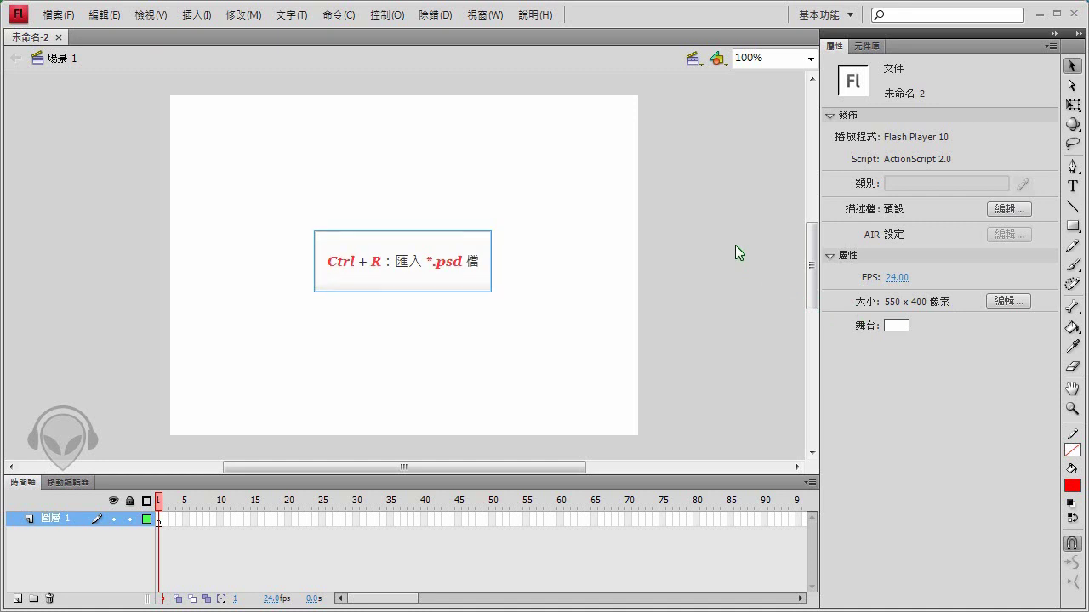
{"action": "key", "text": "ctrl+r"}
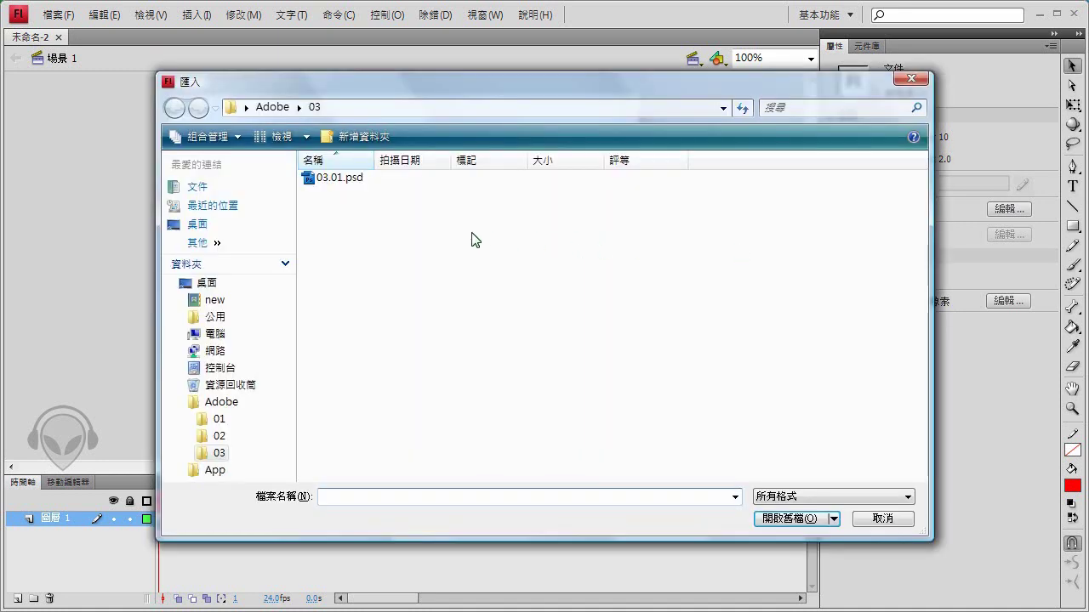
Import 03.01.psd as layers with the stage set to the 600 × 430 Photoshop canvas, then deselect
{"action": "double_click", "coordinate": [340, 179]}
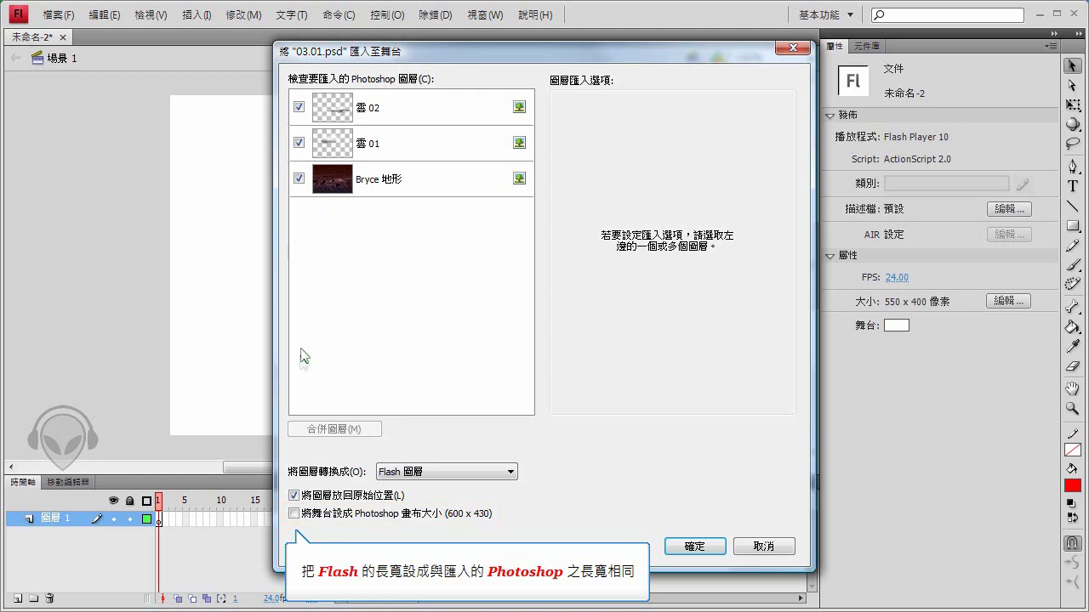
{"action": "left_click", "coordinate": [294, 514]}
{"action": "left_click", "coordinate": [681, 546]}
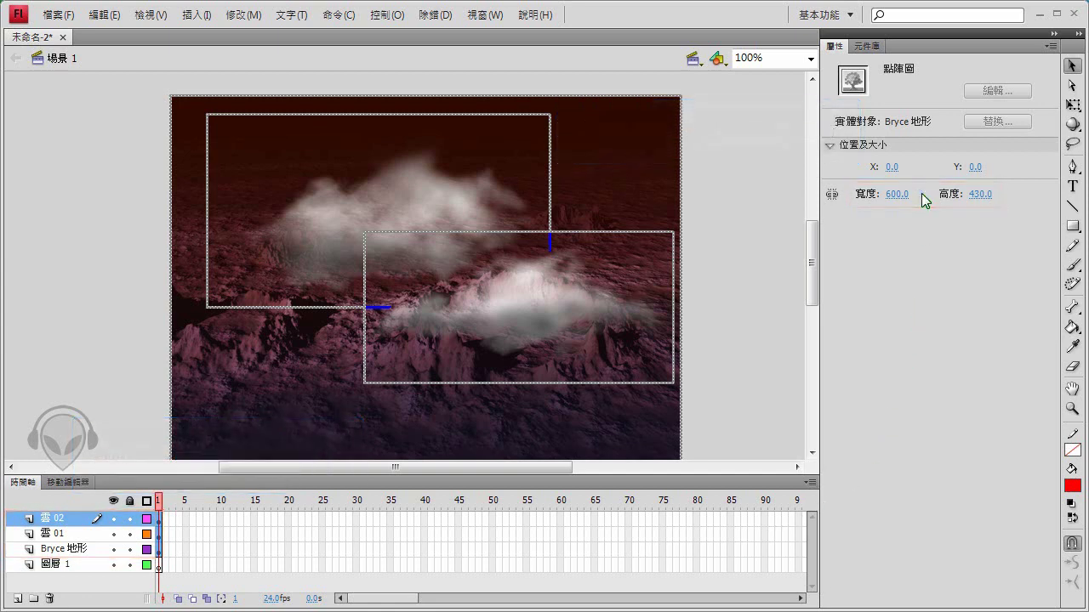
{"action": "left_click", "coordinate": [773, 113]}
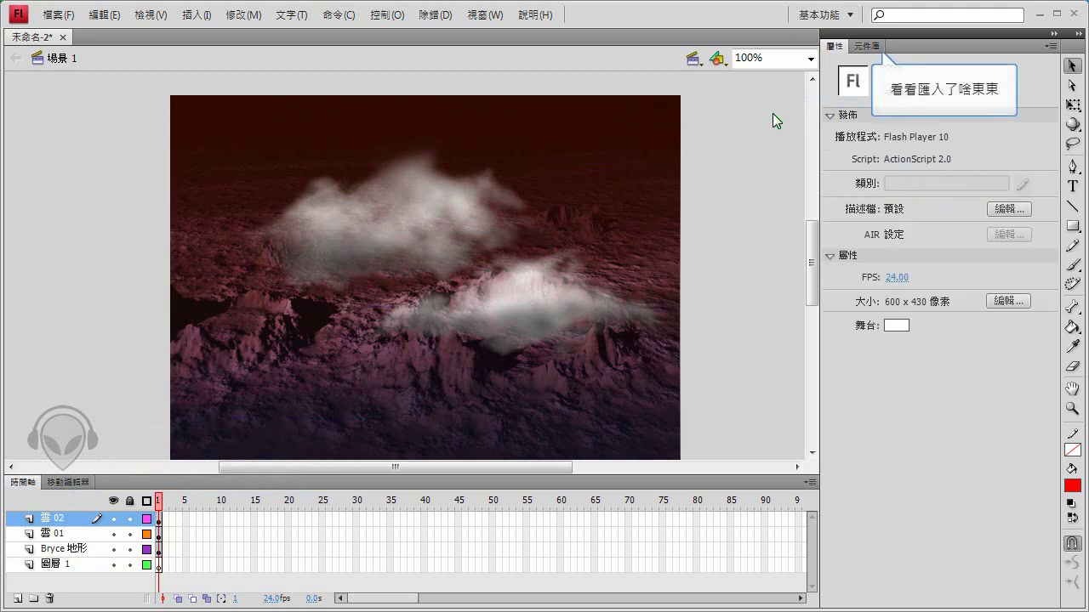
Expand the Library's 03.01.psd 資源 folder to list Bryce 地形, 雲 01 and 雲 02
{"action": "left_click", "coordinate": [864, 47]}
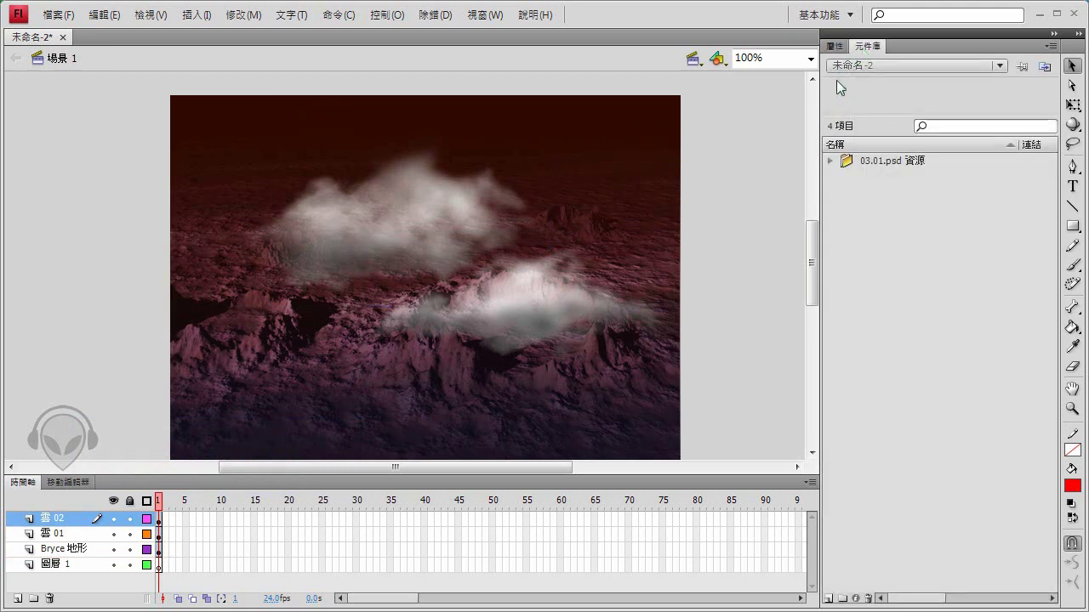
{"action": "left_click", "coordinate": [830, 161]}
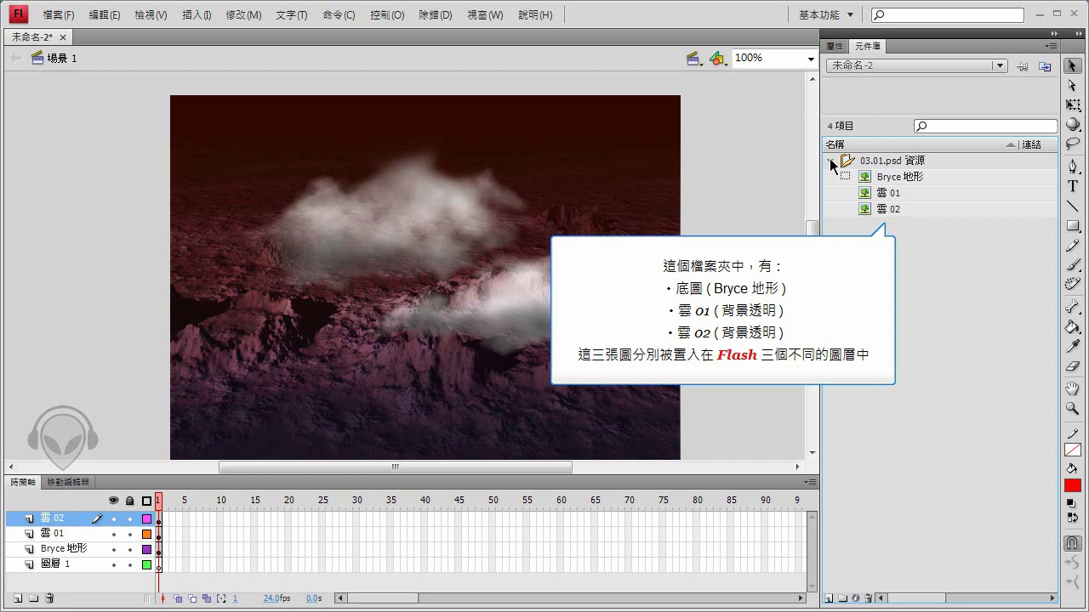
{"action": "left_click_drag", "start_coordinate": [830, 161], "coordinate": [767, 175]}
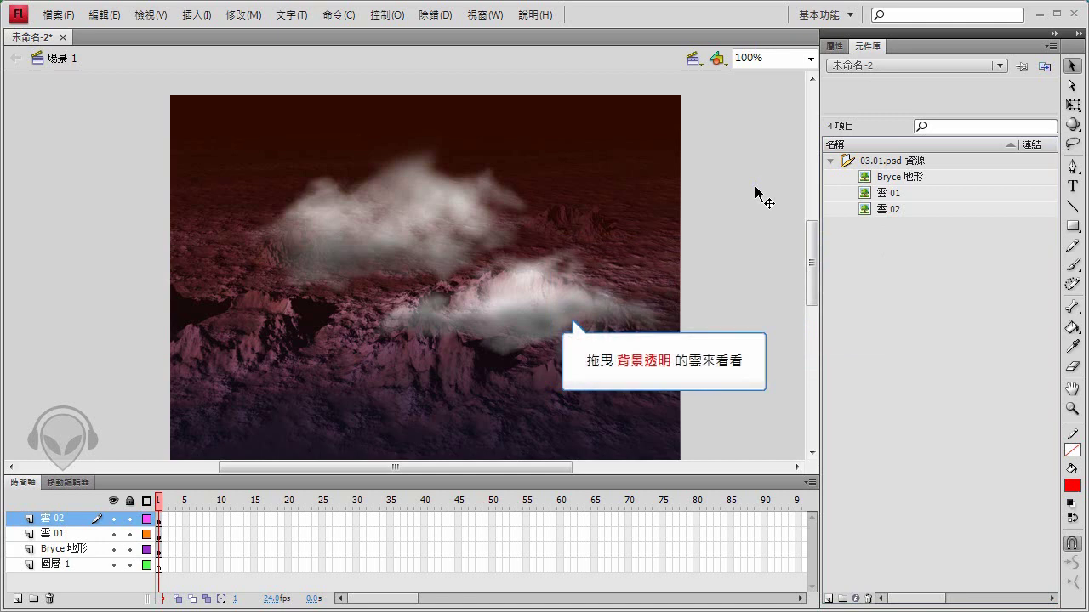
Trial-move the lower 雲 02 cloud left, undo it, and close the document
{"action": "left_click_drag", "start_coordinate": [755, 187], "coordinate": [574, 230]}
{"action": "left_click_drag", "start_coordinate": [551, 276], "coordinate": [551, 292]}
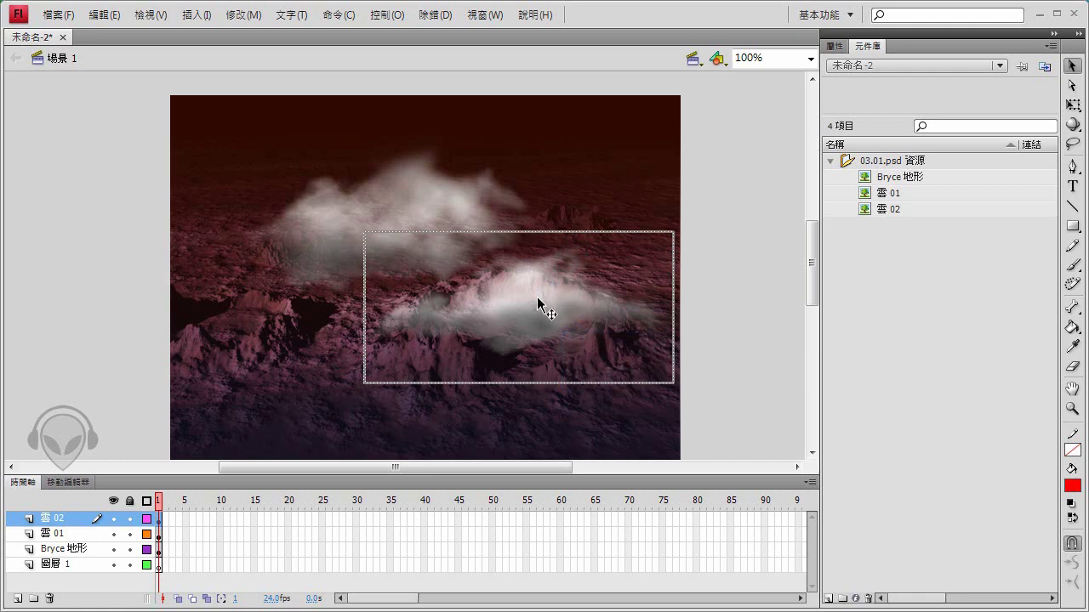
{"action": "left_click_drag", "start_coordinate": [538, 297], "coordinate": [248, 300]}
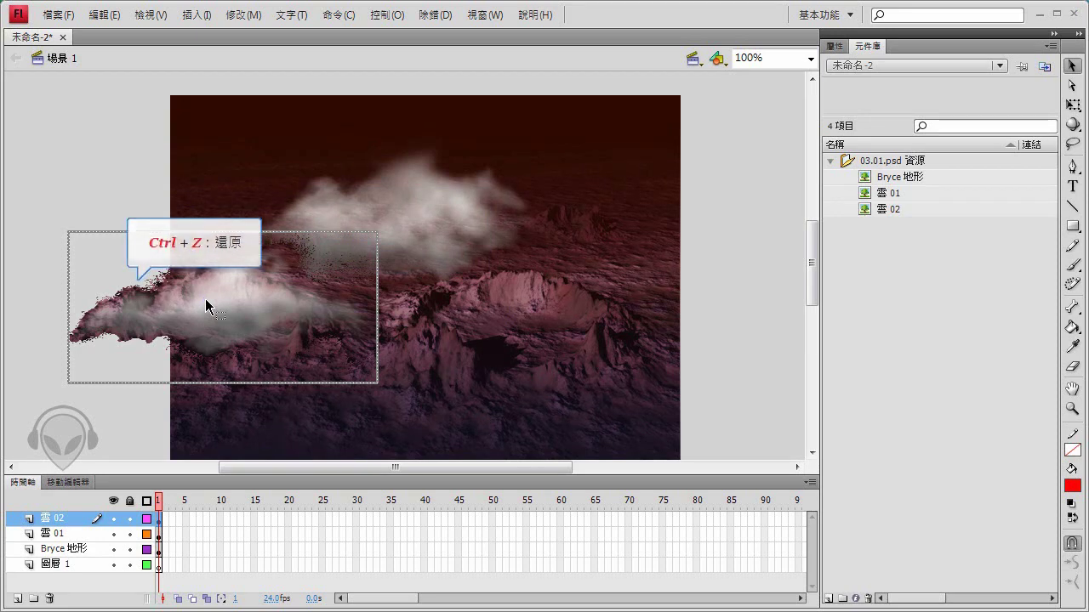
{"action": "key", "text": "ctrl+z"}
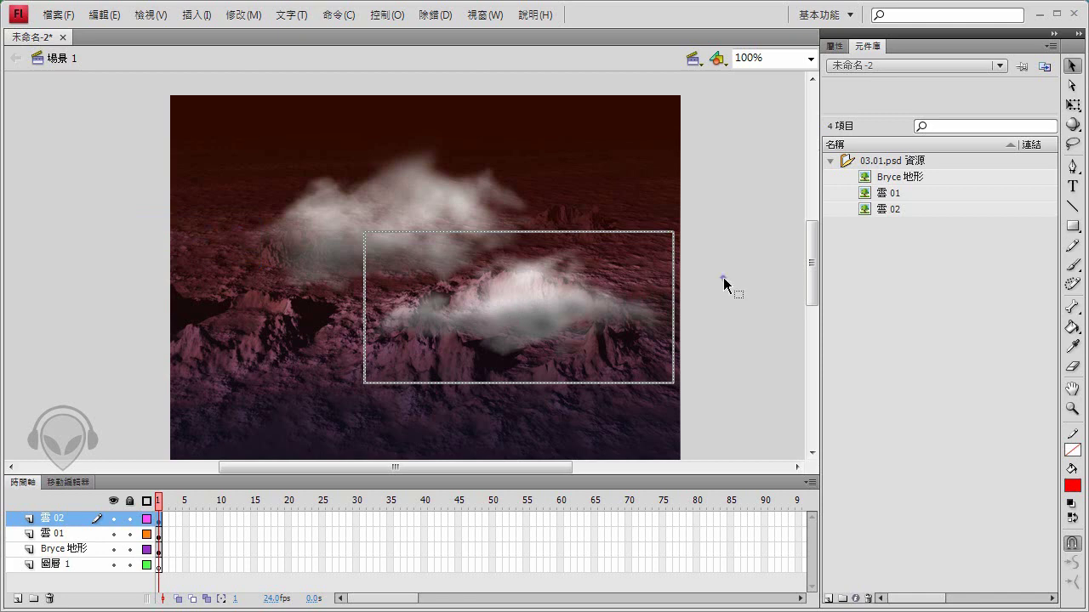
{"action": "key", "text": "ctrl+w"}
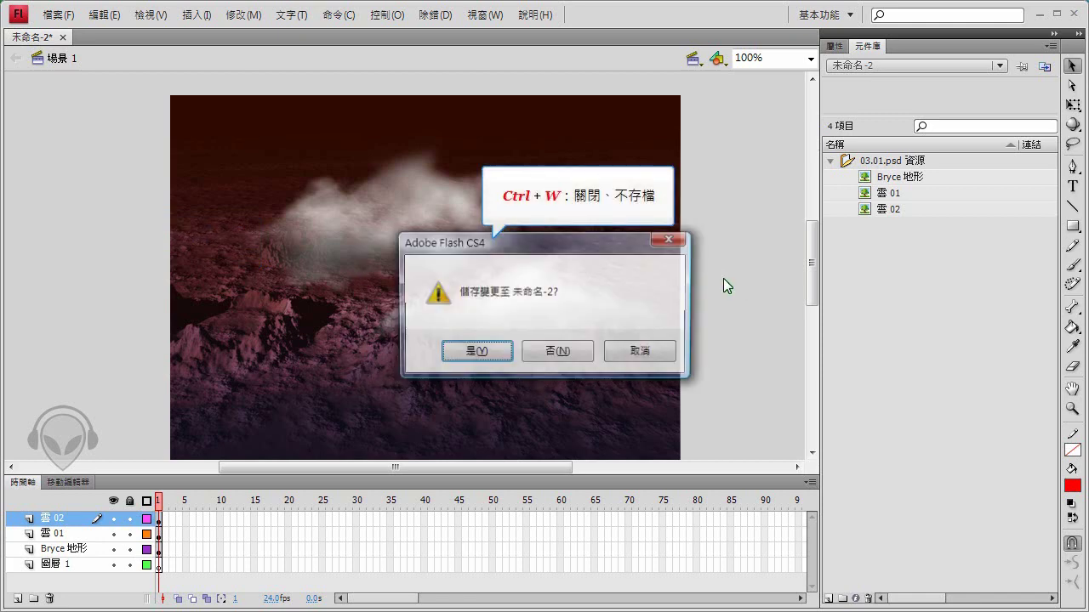
Discard 未命名-2 without saving and start a new Flash document
{"action": "left_click", "coordinate": [578, 350]}
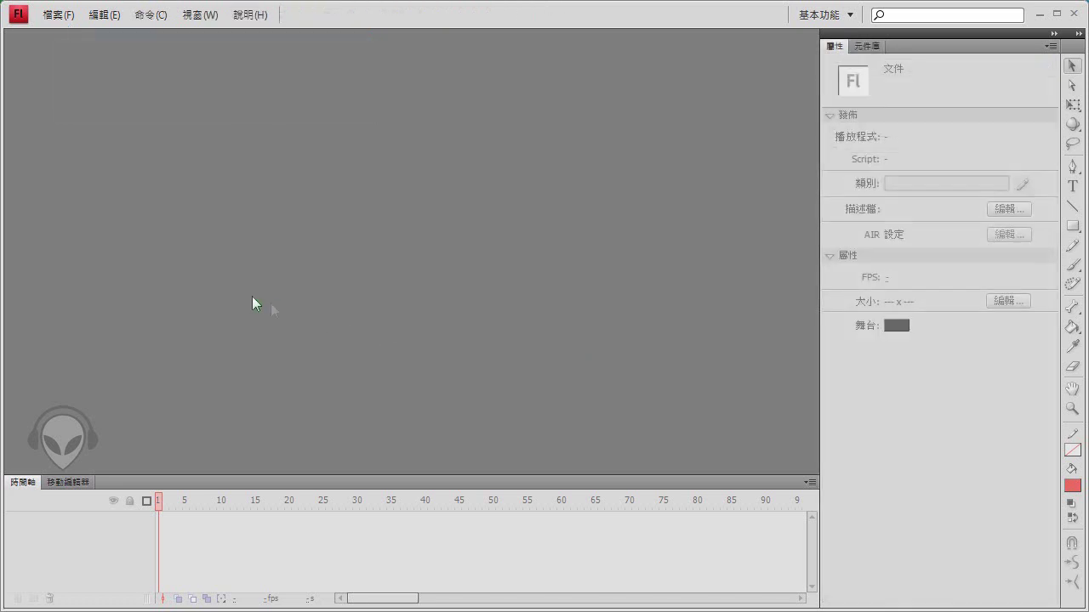
{"action": "left_click", "coordinate": [63, 20]}
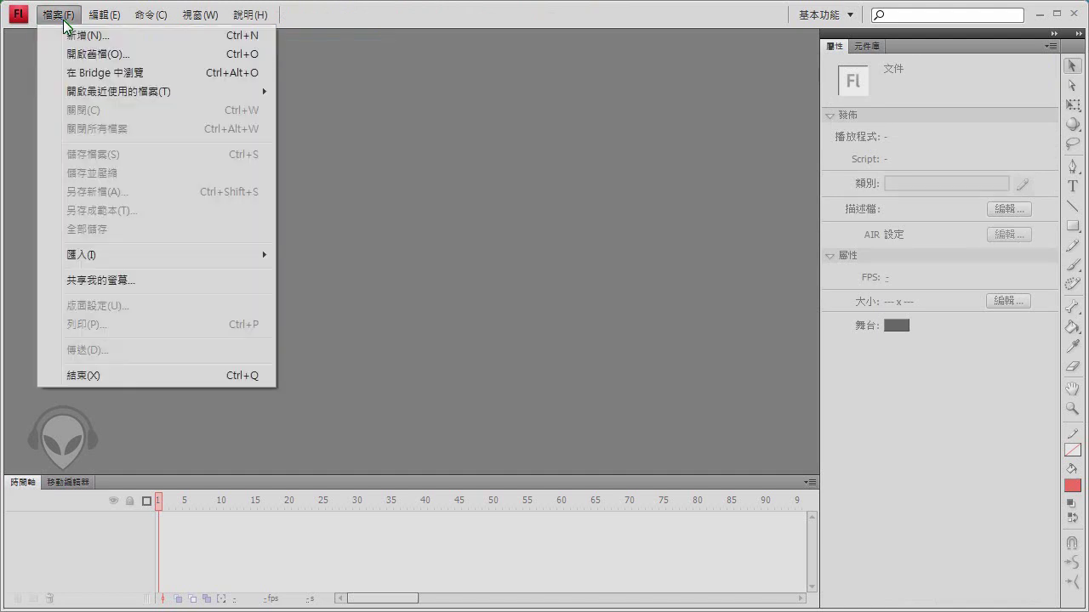
{"action": "left_click", "coordinate": [121, 37]}
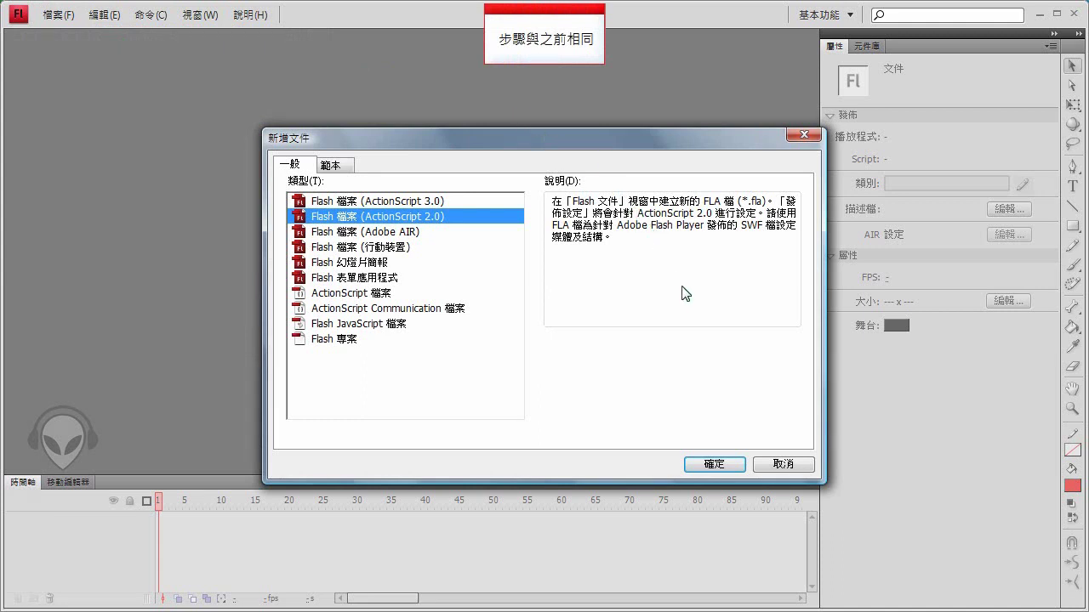
Create ActionScript 2.0 document 未命名-4 and pick 03.01.psd for import to stage
{"action": "left_click", "coordinate": [717, 466]}
{"action": "key", "text": "ctrl+r"}
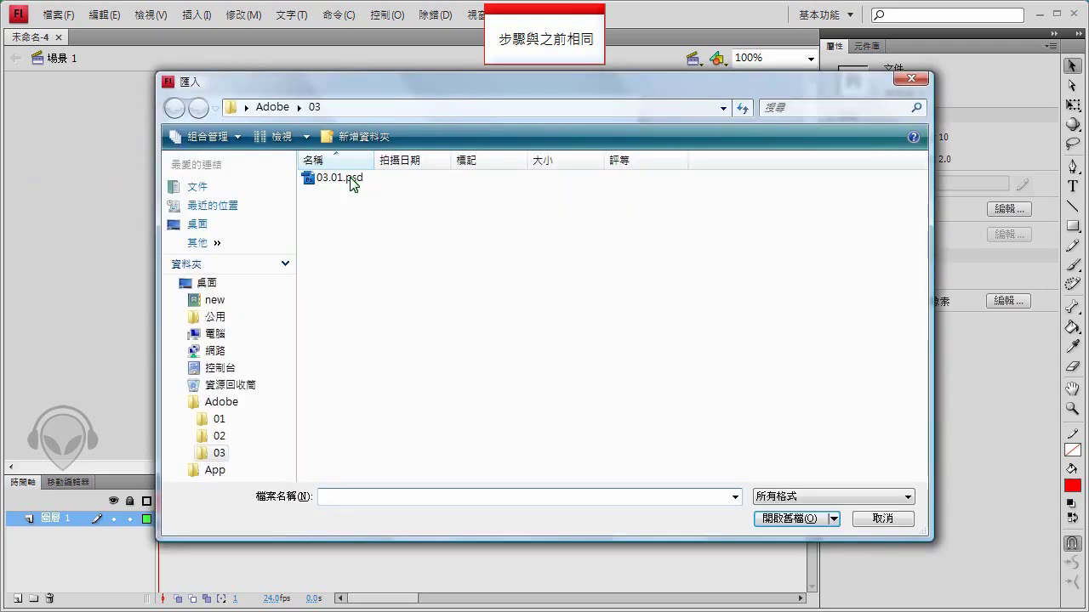
{"action": "double_click", "coordinate": [351, 178]}
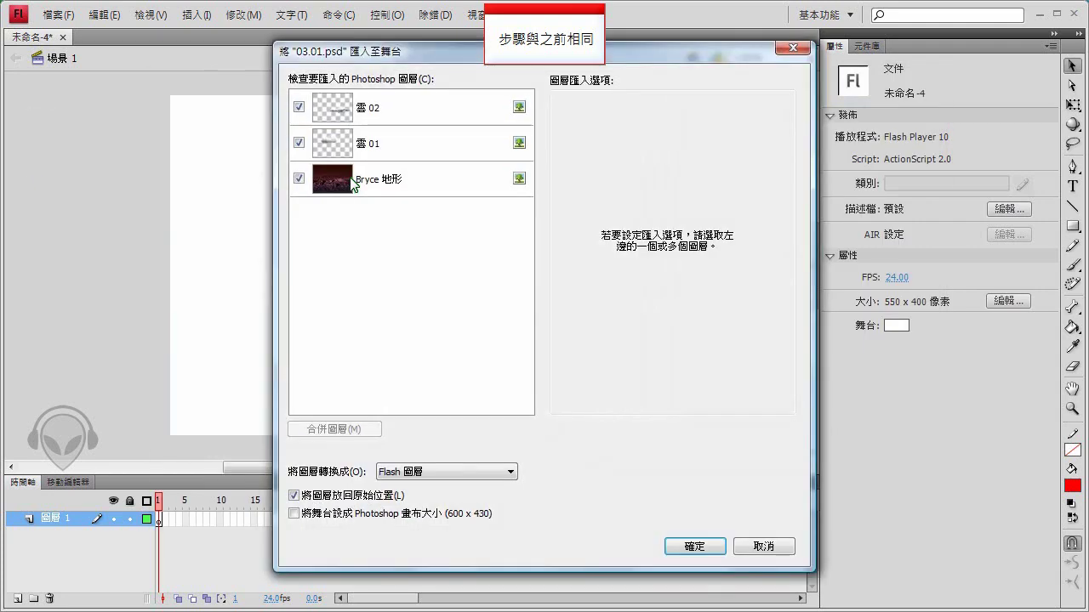
Import only the Bryce 地形 layer, excluding 雲 01 and 雲 02, with a 600 × 430 stage
{"action": "left_click", "coordinate": [295, 514]}
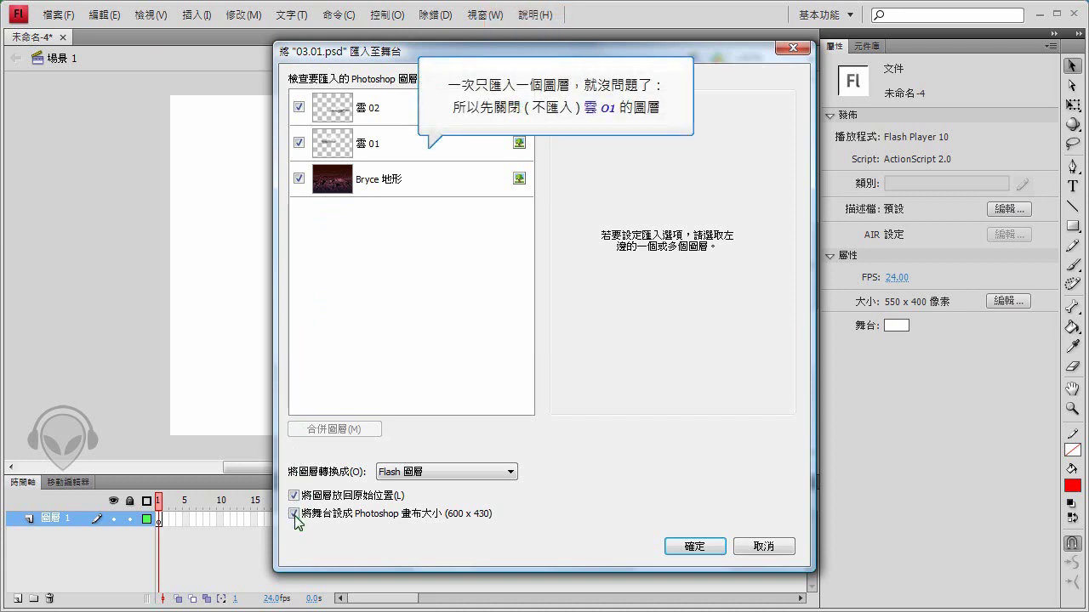
{"action": "left_click", "coordinate": [299, 151]}
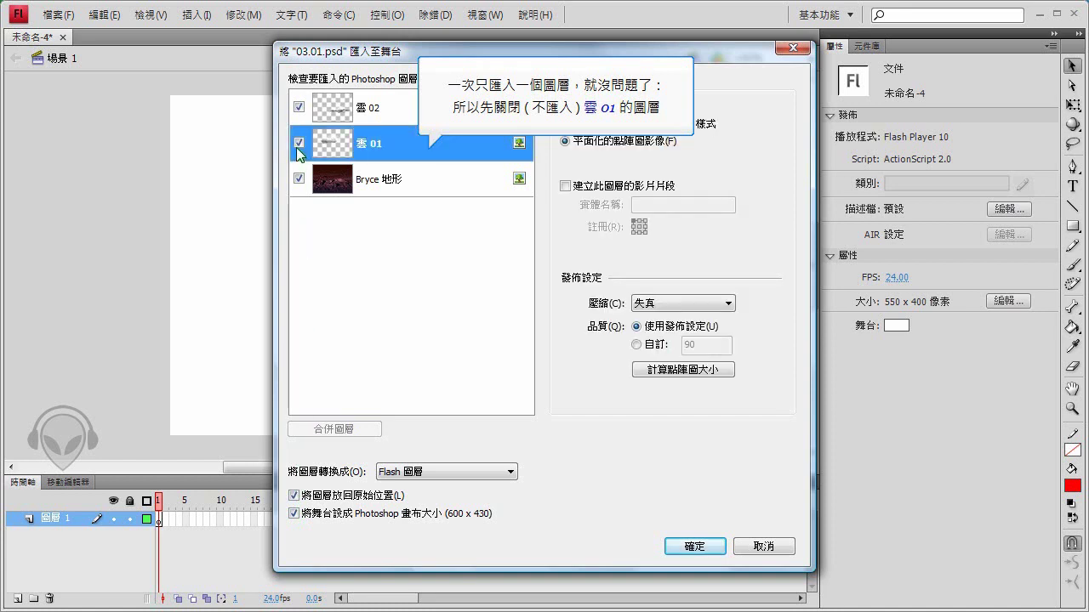
{"action": "left_click", "coordinate": [298, 144]}
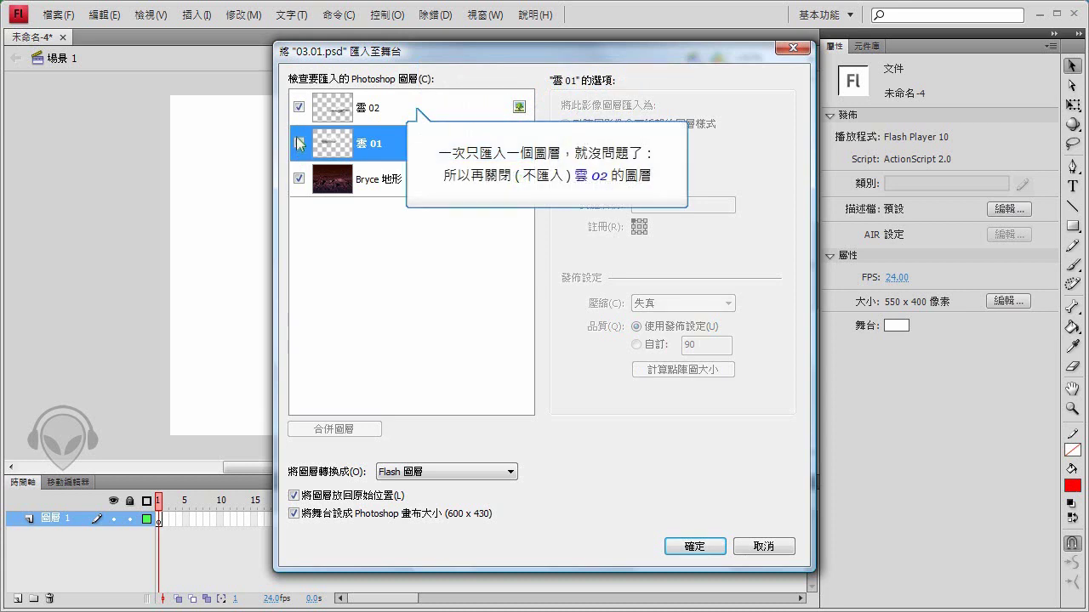
{"action": "left_click", "coordinate": [298, 108]}
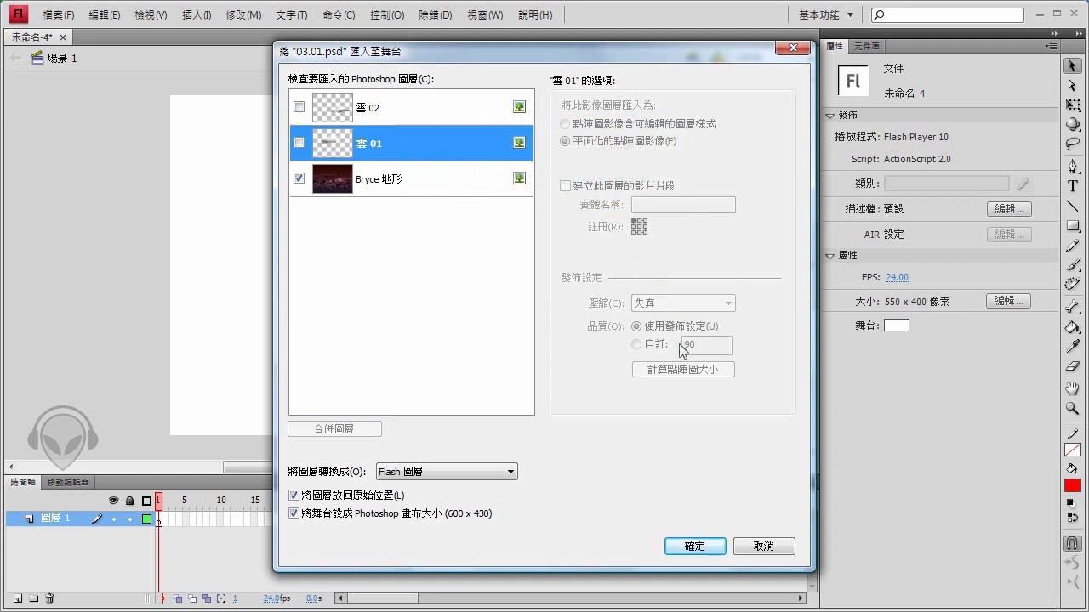
{"action": "left_click", "coordinate": [695, 545]}
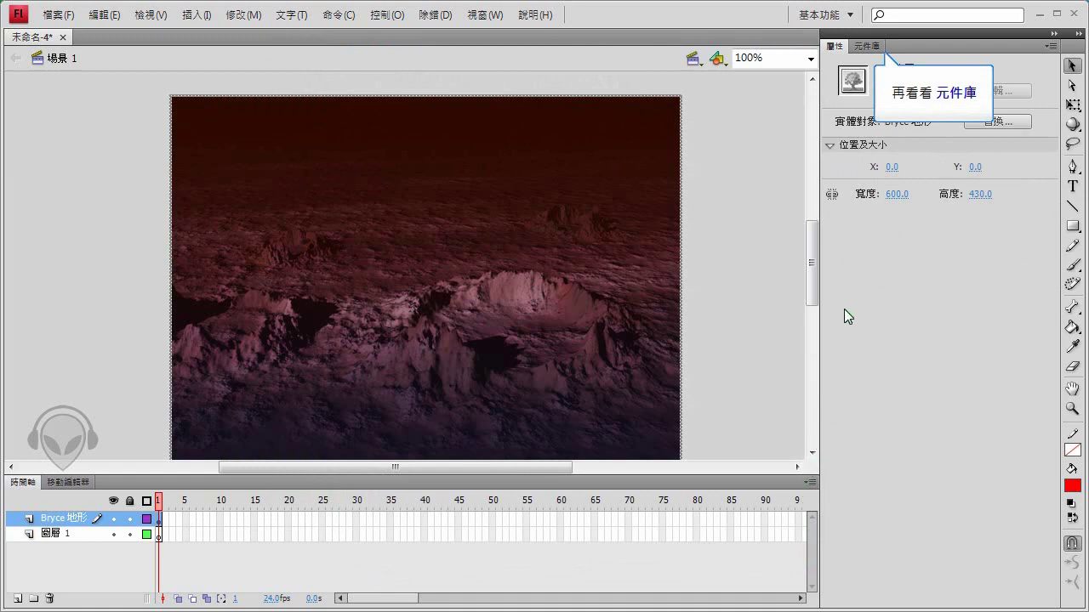
Check that the 03.01.psd 資源 library folder holds Bryce 地形, then choose 03.01.psd for import again
{"action": "left_click", "coordinate": [864, 47]}
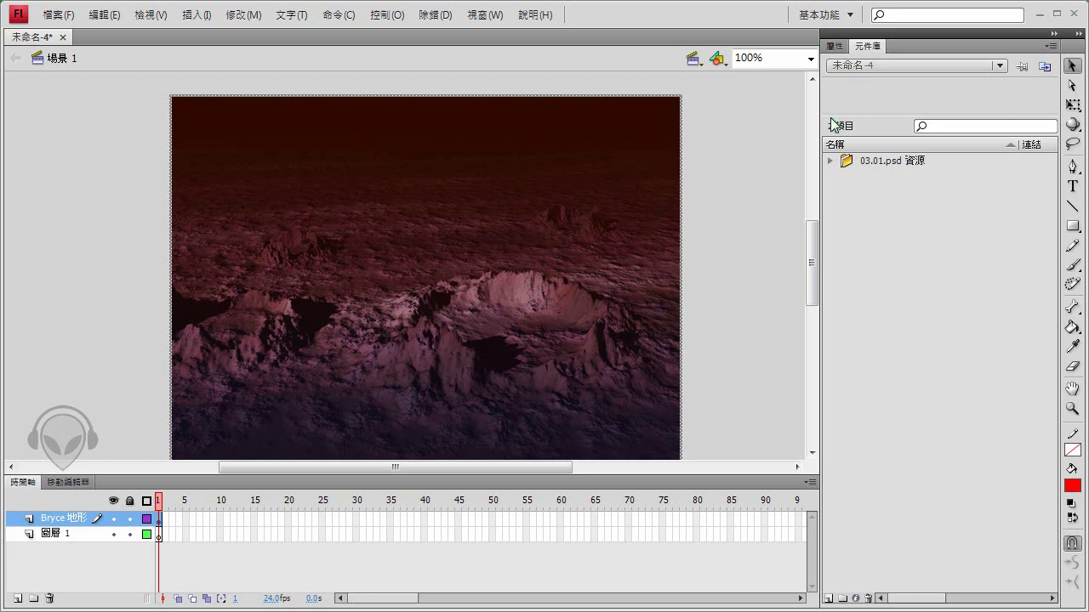
{"action": "left_click", "coordinate": [830, 160]}
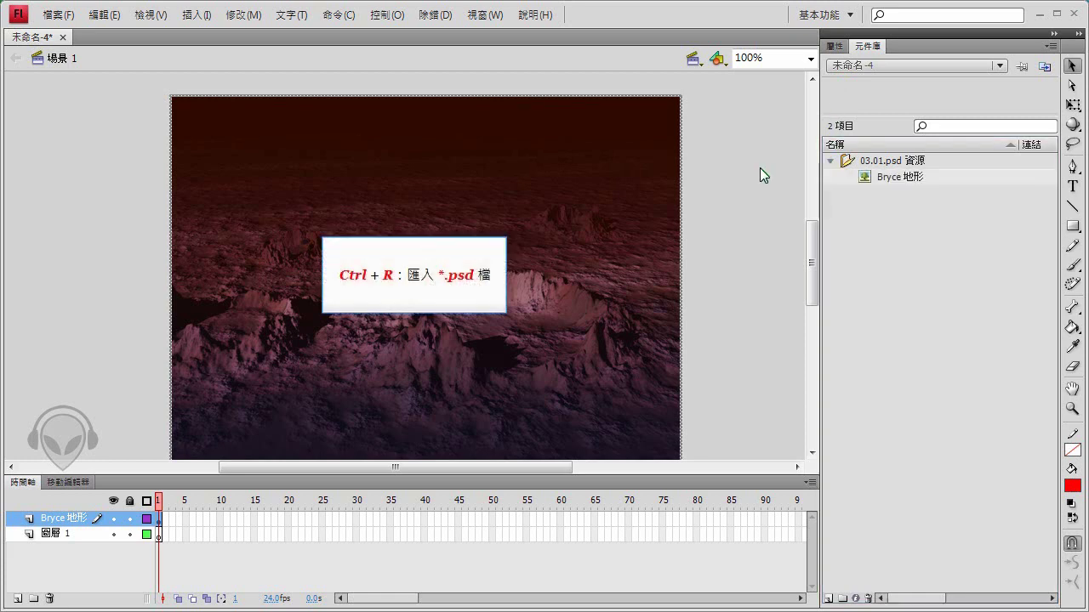
{"action": "key", "text": "ctrl+r"}
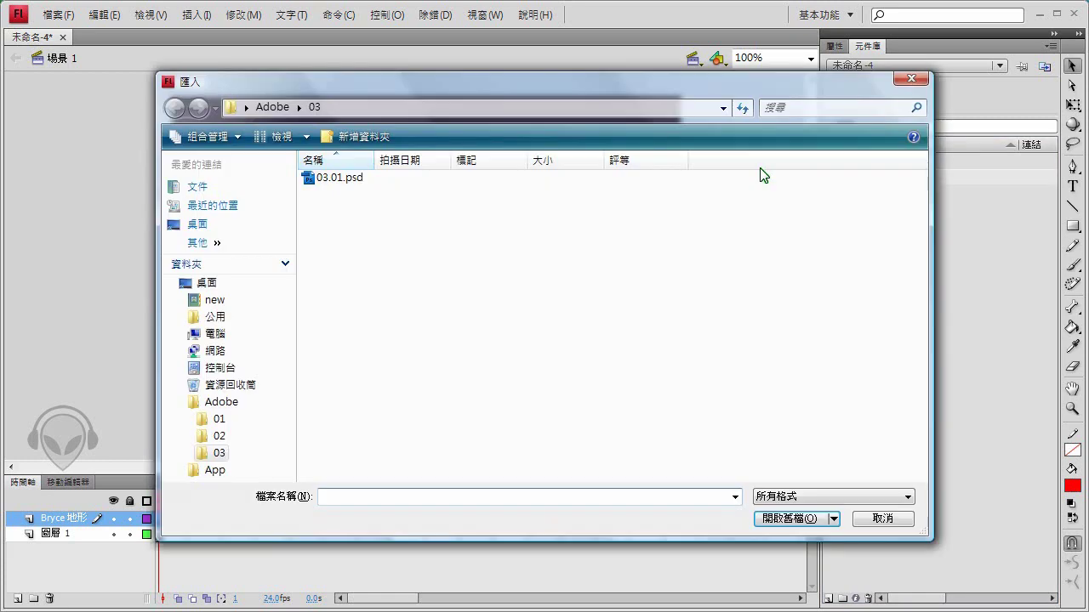
{"action": "double_click", "coordinate": [356, 184]}
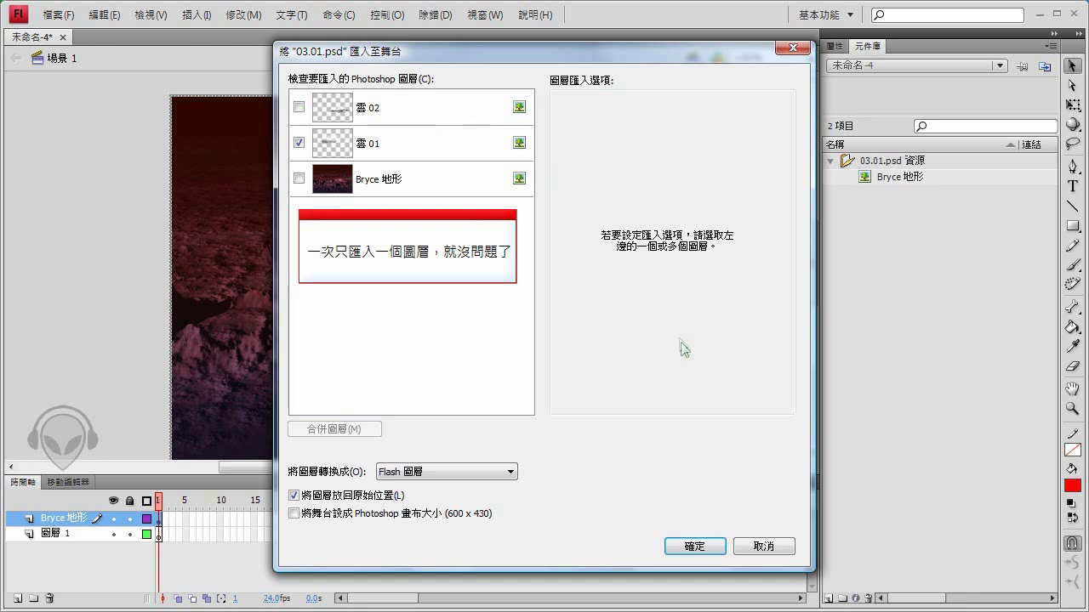
Import just the 雲 01 layer onto its own layer above the terrain, then begin another import
{"action": "left_click", "coordinate": [695, 547]}
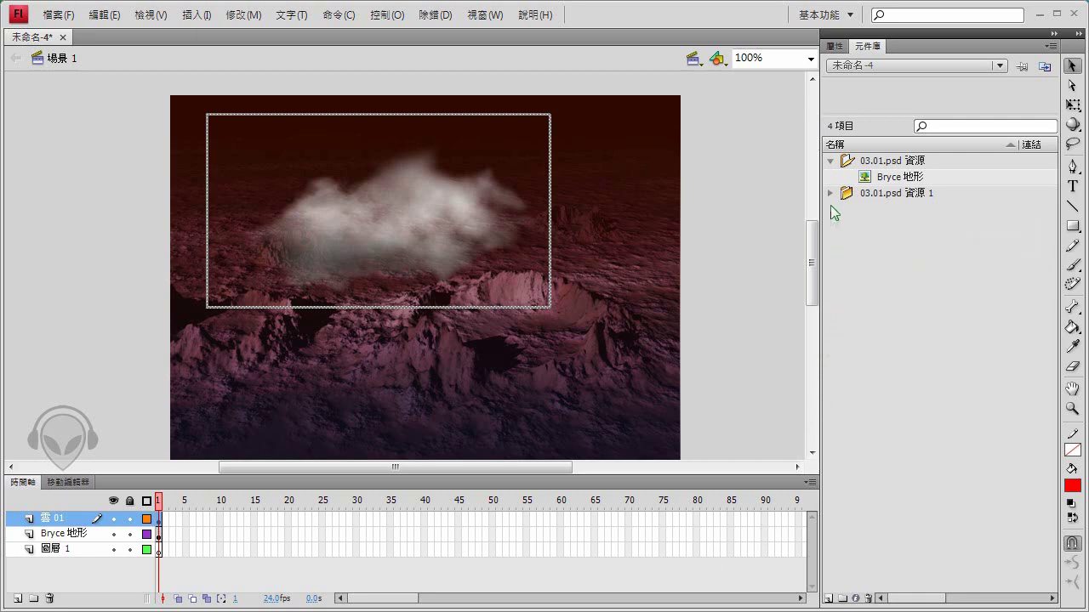
{"action": "key", "text": "ctrl+r"}
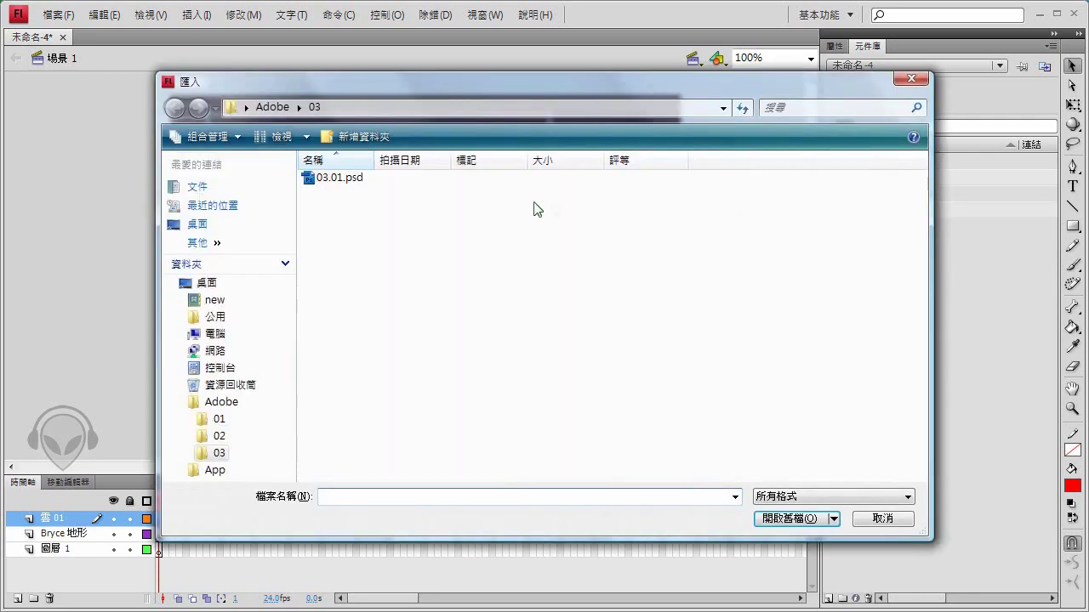
Import 03.01.psd with 雲 01 and Bryce 地形 unticked so only 雲 02 lands in 03.01.psd 資源 2
{"action": "double_click", "coordinate": [349, 179]}
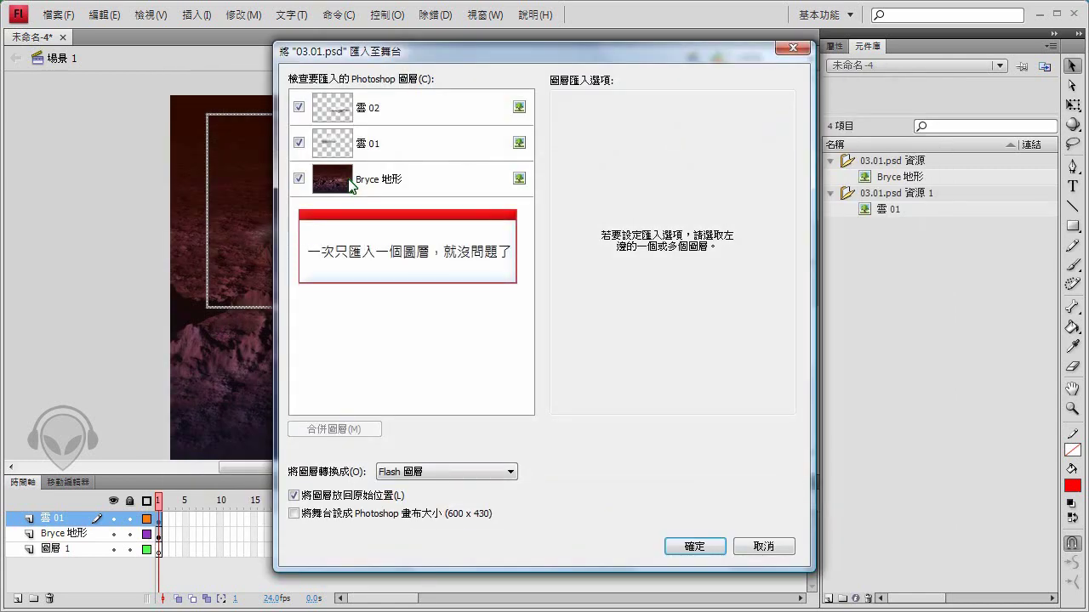
{"action": "left_click", "coordinate": [299, 143]}
{"action": "left_click", "coordinate": [300, 178]}
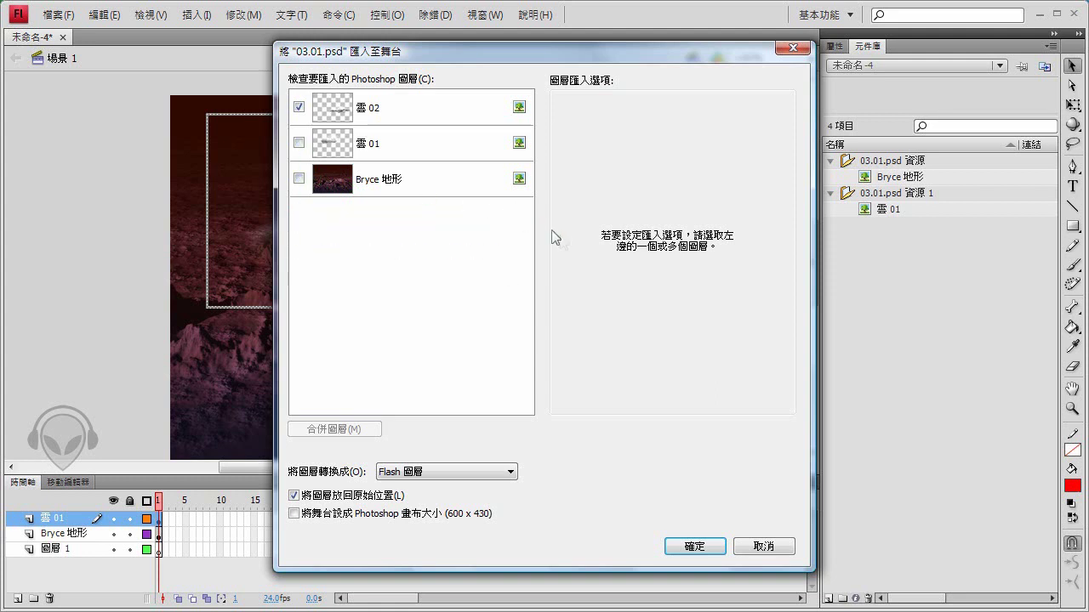
{"action": "left_click", "coordinate": [710, 546]}
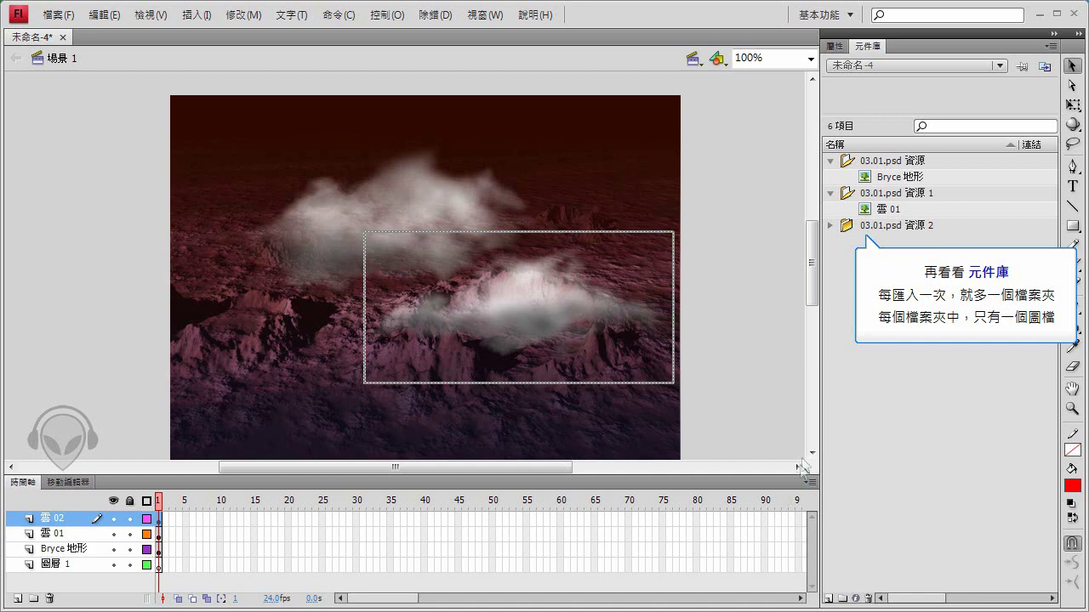
{"action": "left_click", "coordinate": [830, 225]}
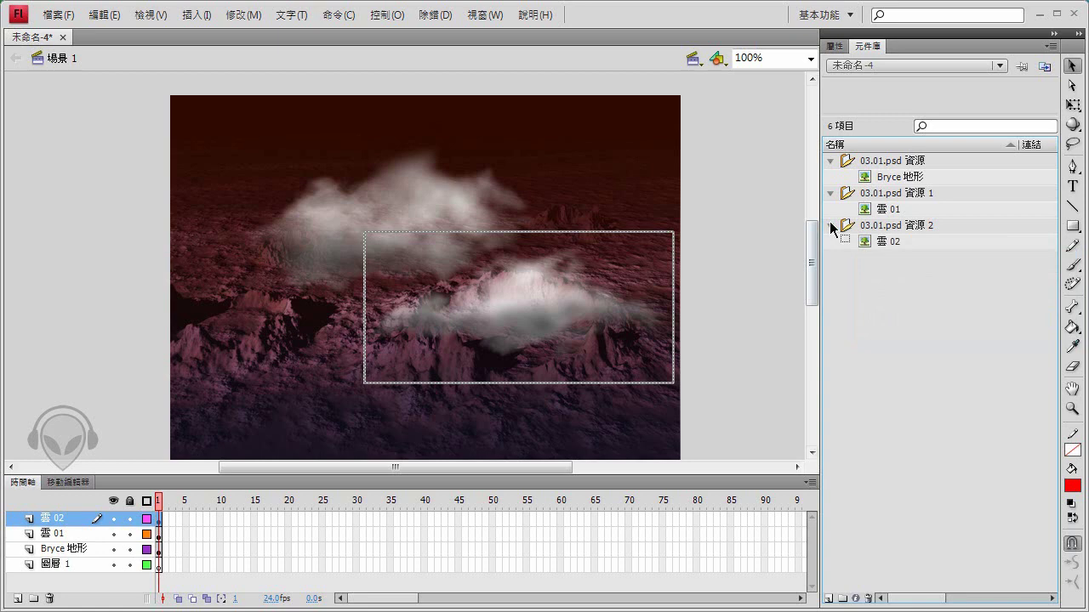
{"action": "mouse_move", "coordinate": [831, 222]}
{"action": "left_mouse_down"}
{"action": "mouse_move", "coordinate": [743, 260]}
{"action": "mouse_move", "coordinate": [742, 281]}
{"action": "left_mouse_up"}
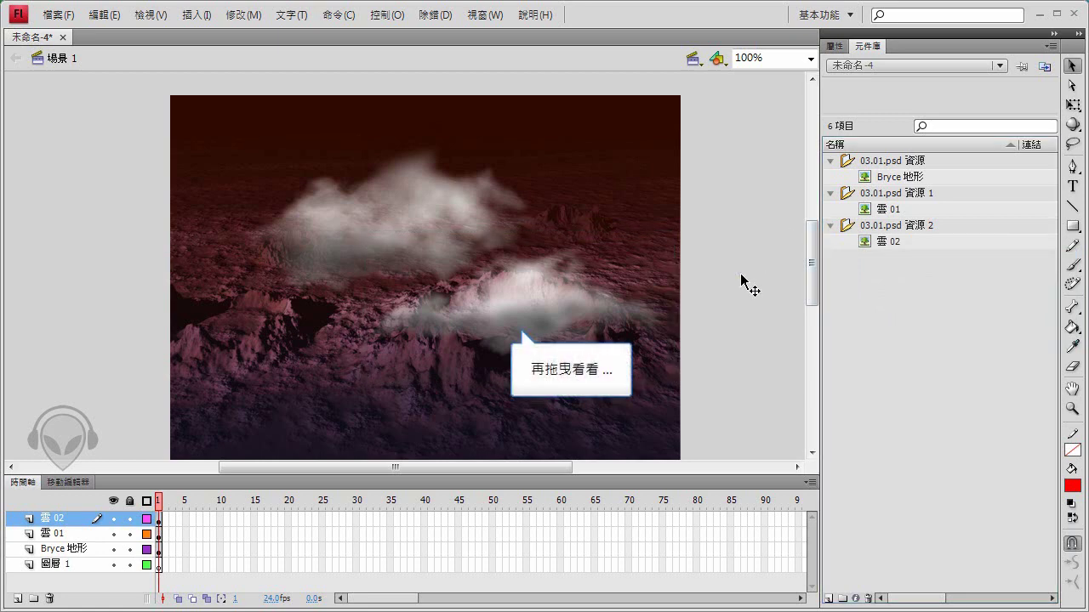
{"action": "left_click", "coordinate": [547, 301]}
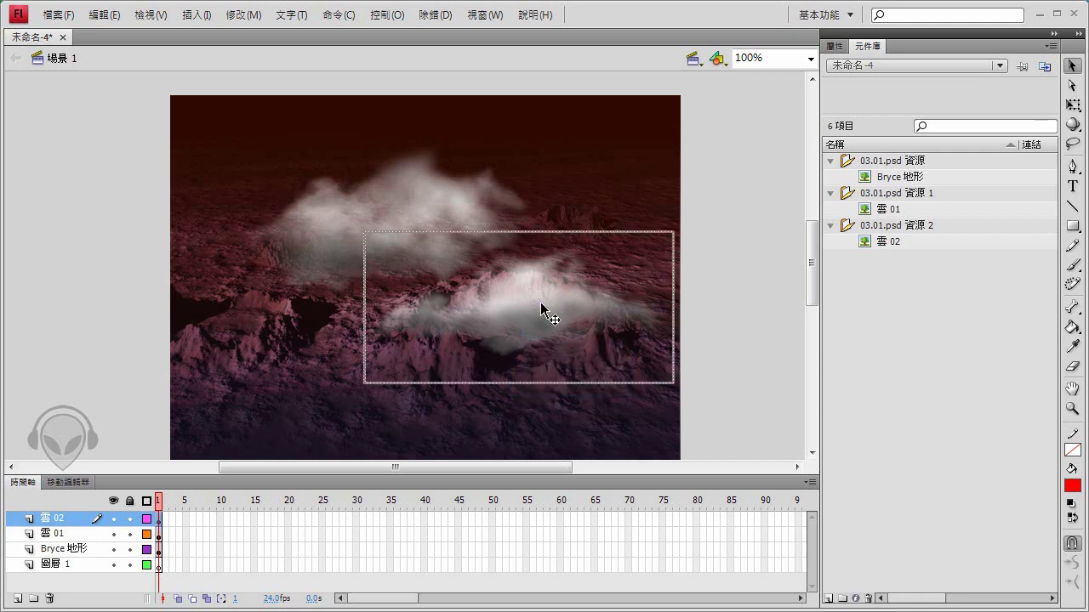
{"action": "left_click_drag", "start_coordinate": [536, 306], "coordinate": [296, 308]}
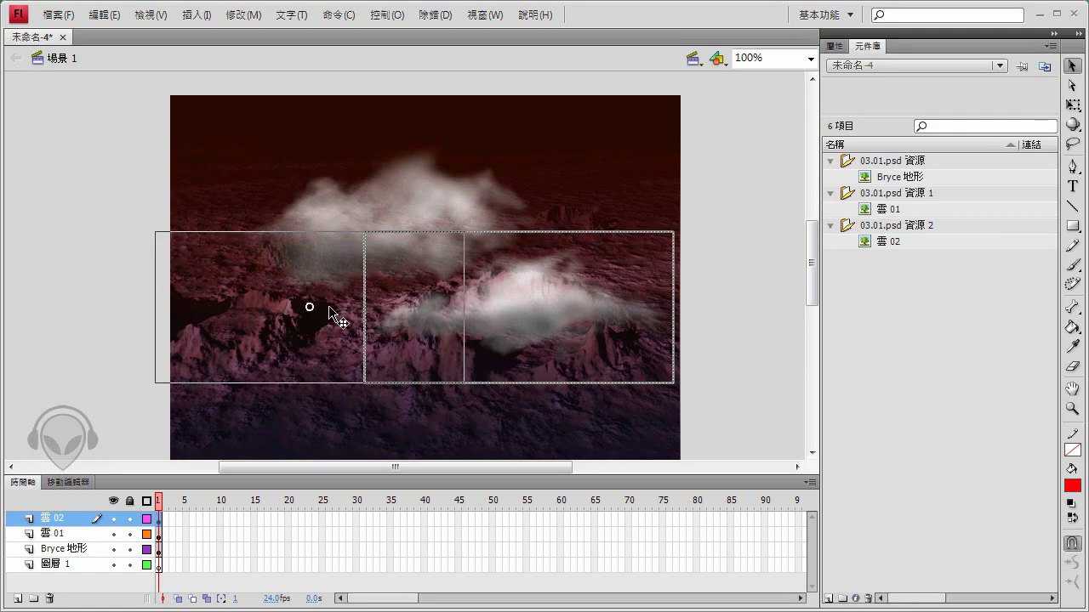
{"action": "left_click_drag", "start_coordinate": [296, 308], "coordinate": [235, 306]}
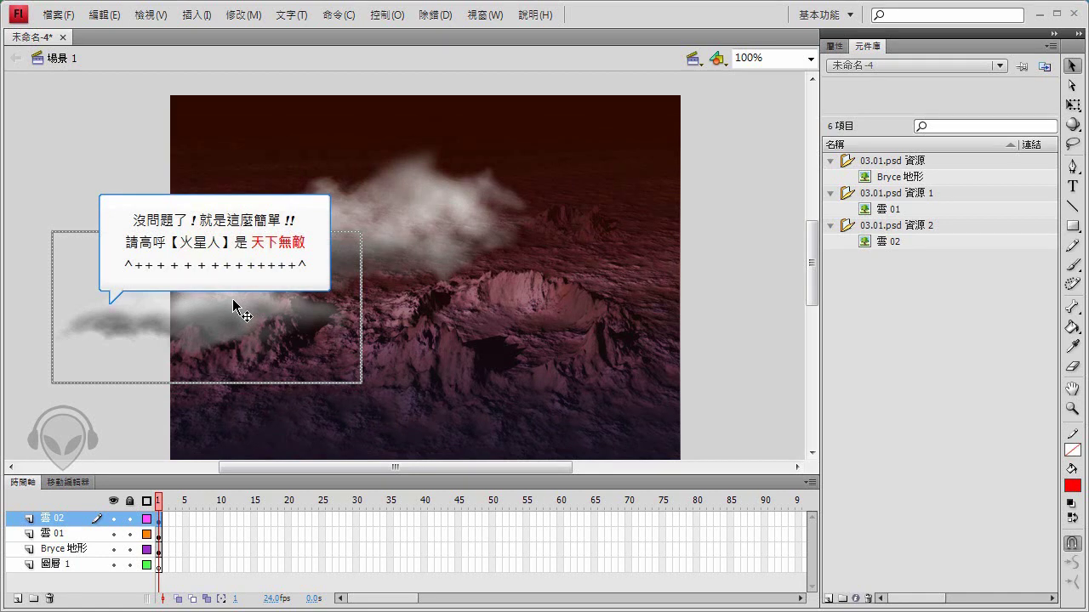
{"action": "key", "text": "ctrl+z"}
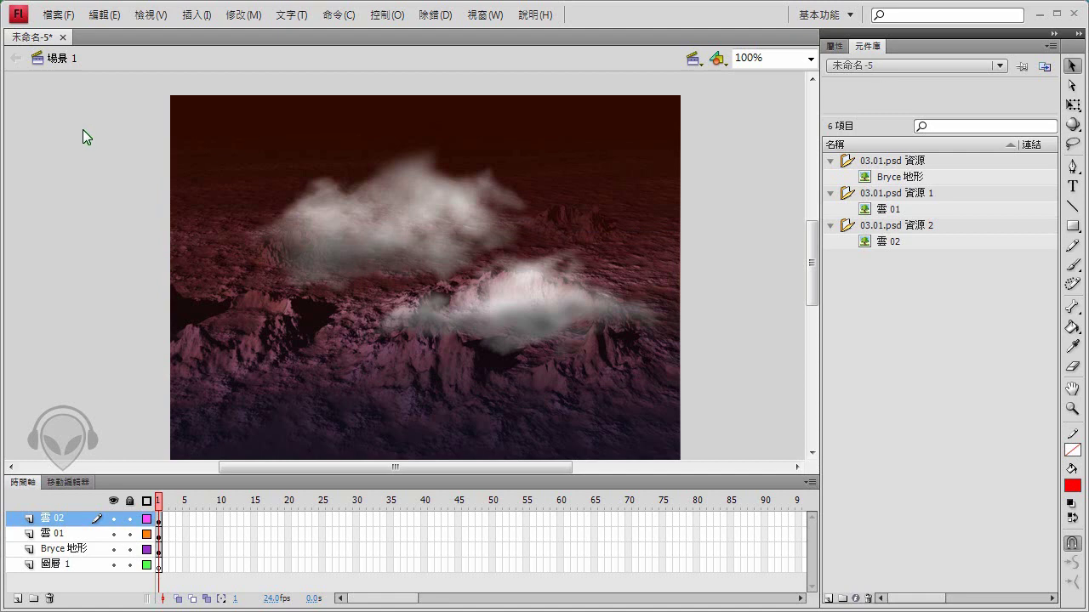
Save the document with Save As under the name 03.01_00.fla
{"action": "left_click", "coordinate": [68, 19]}
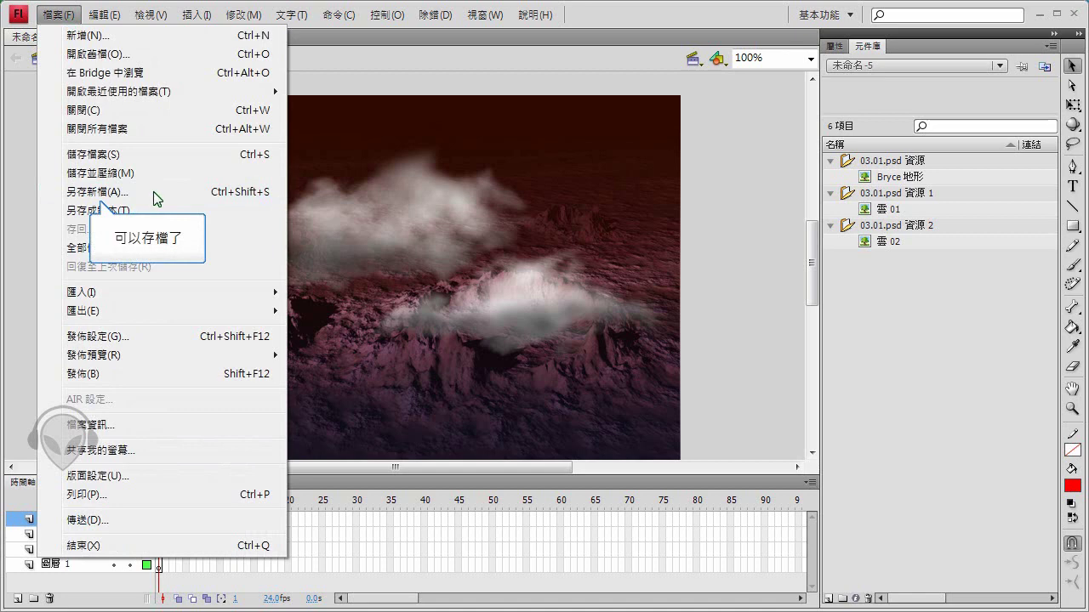
{"action": "left_click", "coordinate": [153, 193]}
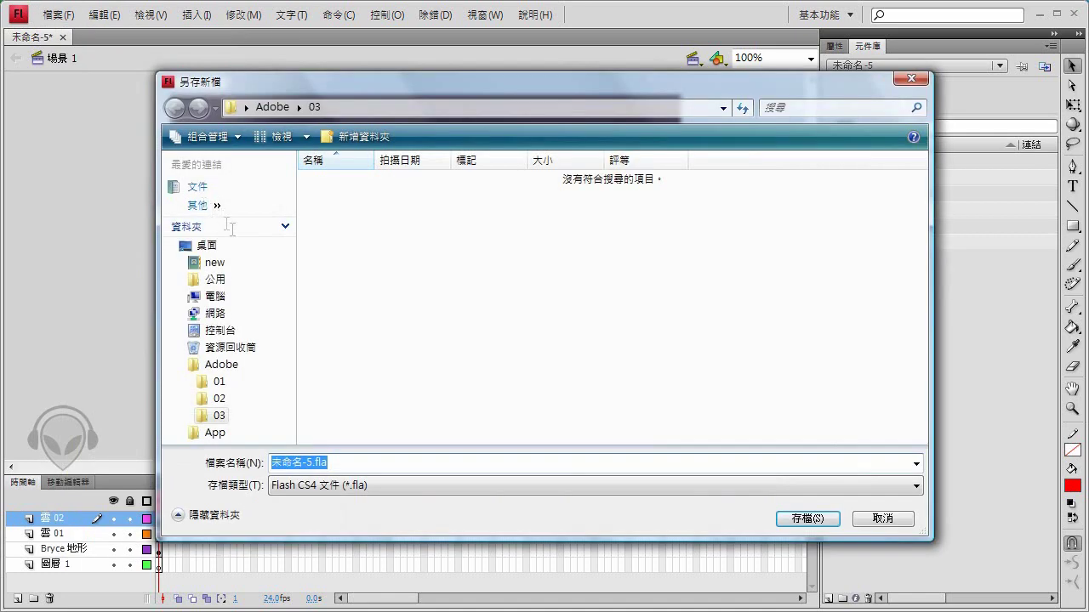
{"action": "type", "text": "03.01_00"}
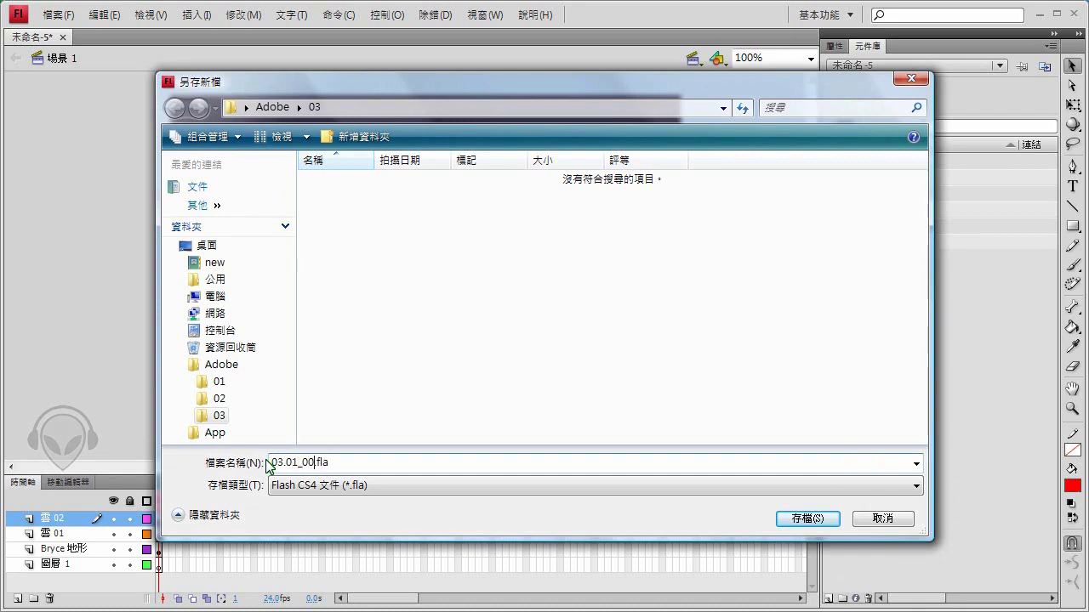
{"action": "key", "text": "Return"}
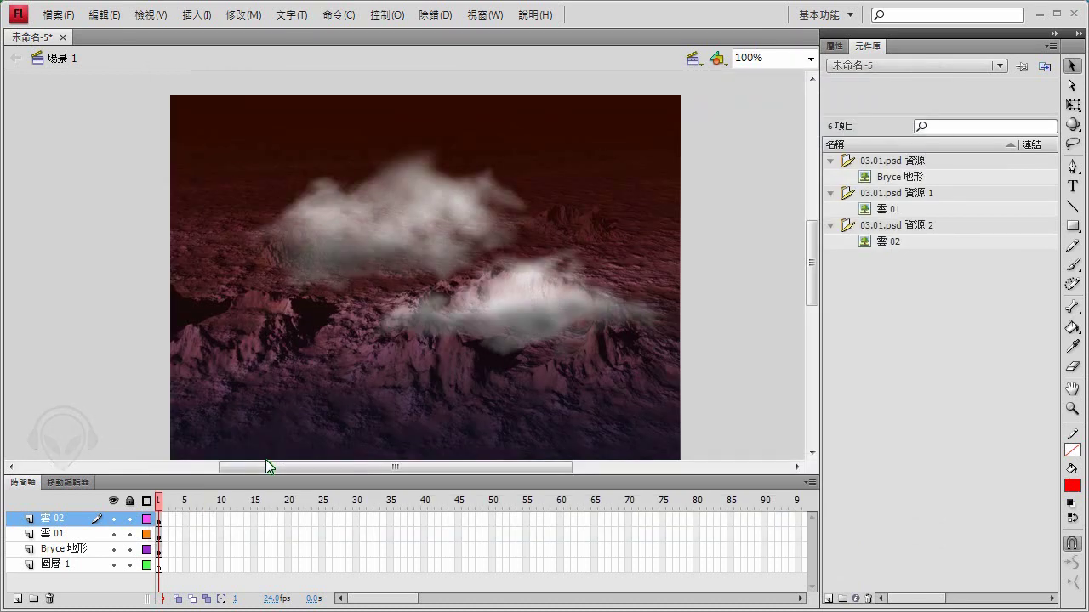